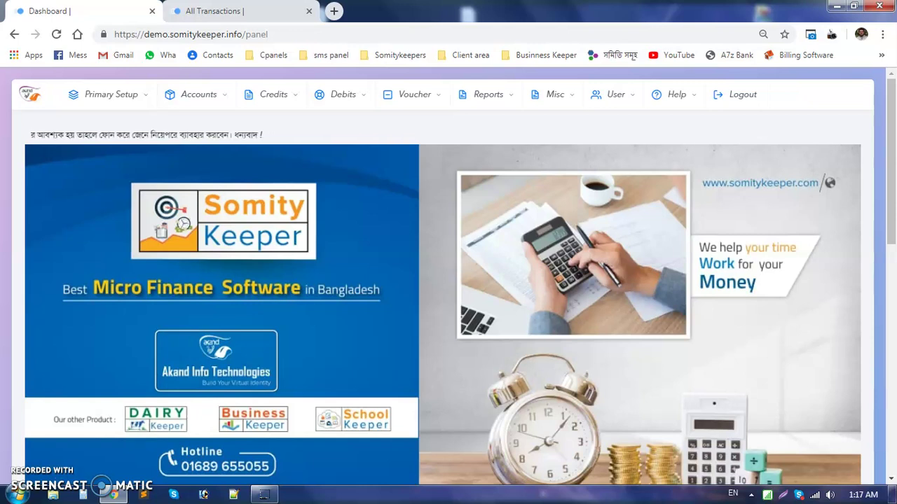
Open the CC account list and start creating a new CC loan account.
click(124, 94)
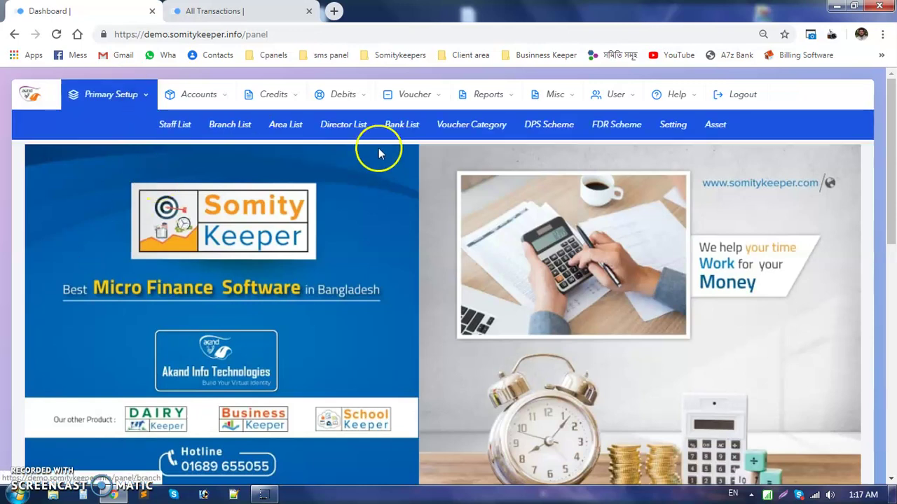
click(184, 94)
click(681, 125)
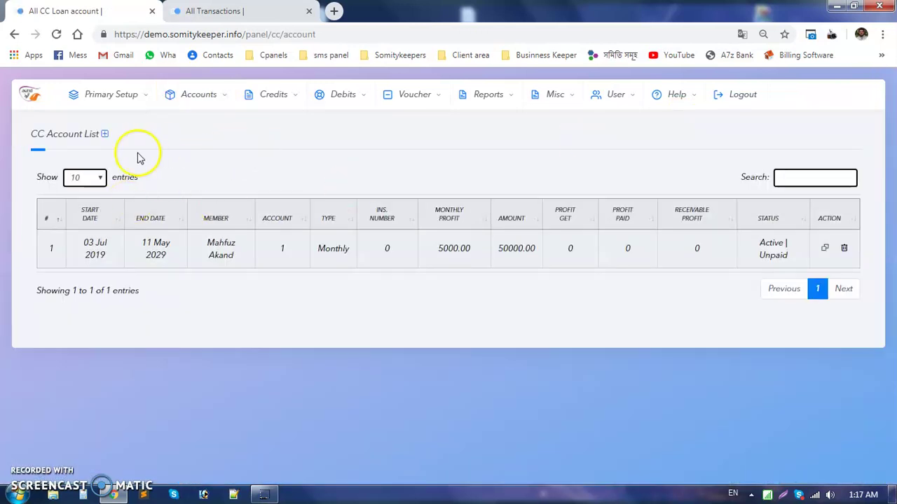
click(105, 134)
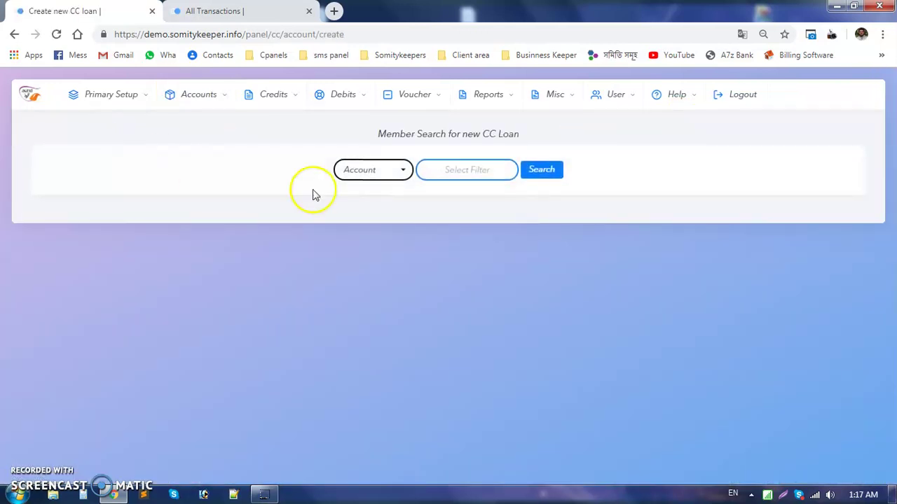
Search for the member by account number to open their new CC loan form.
click(473, 171)
text(2)
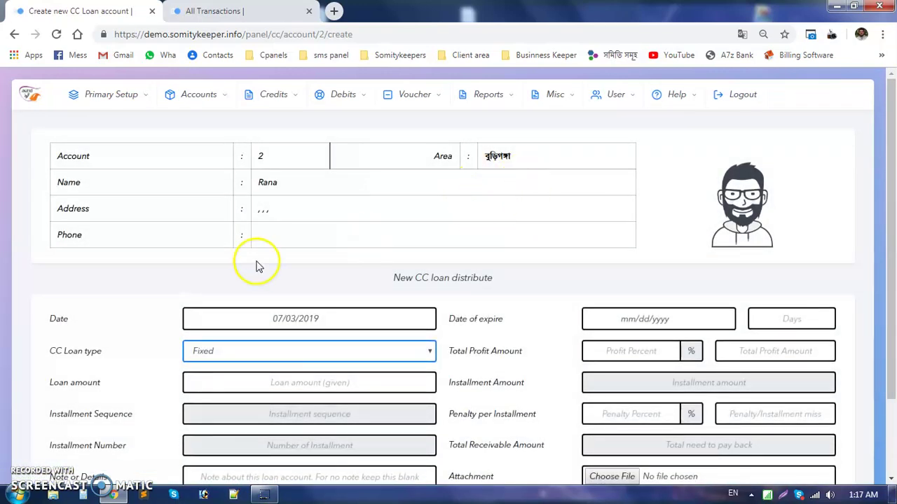
scroll(136, 283, down, 3)
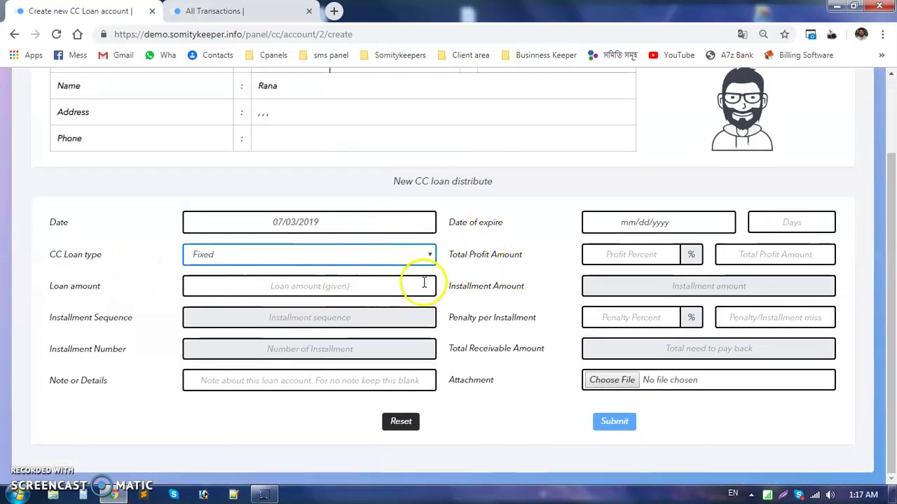
Set the CC loan type to Installment in the new CC loan form.
drag(405, 181, 361, 249)
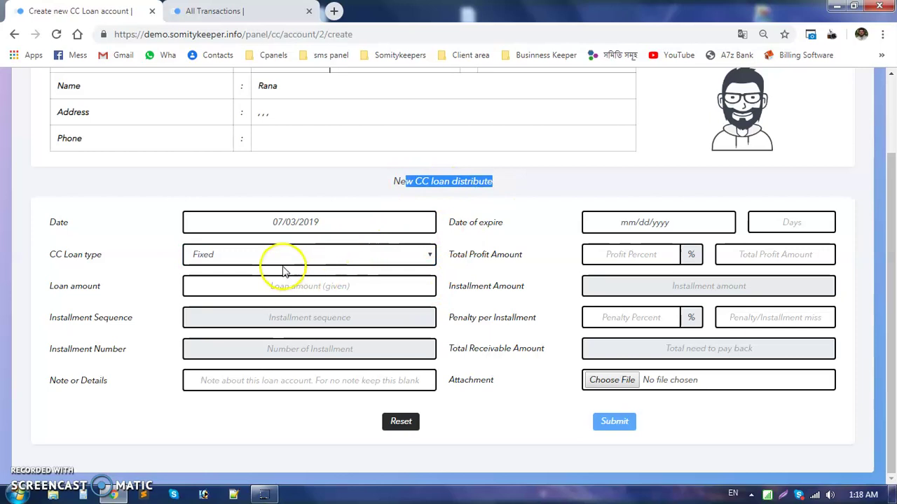
click(412, 256)
click(335, 270)
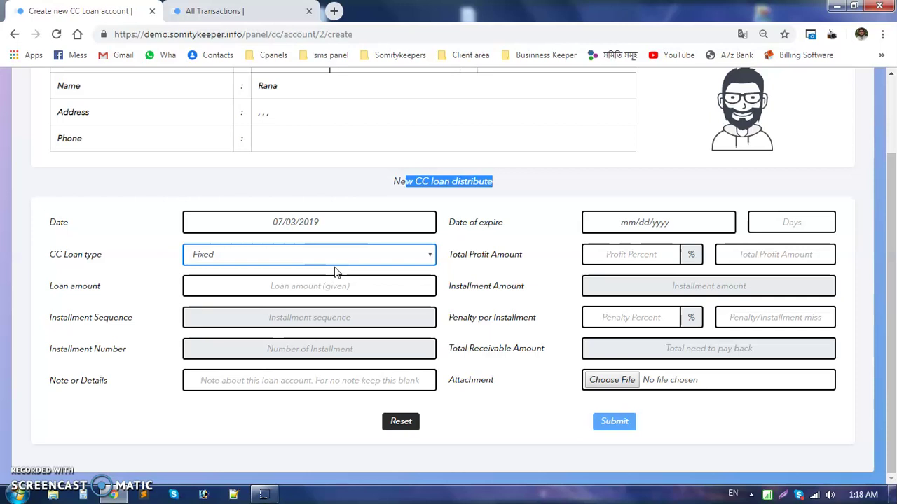
click(643, 252)
click(488, 276)
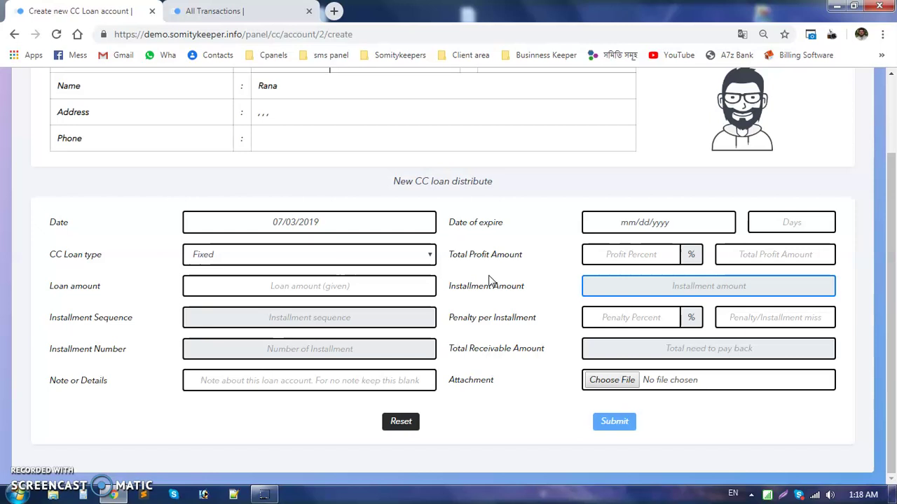
click(406, 257)
click(294, 286)
Enter 10000 as the loan amount for the new CC loan.
click(82, 289)
double_click(98, 286)
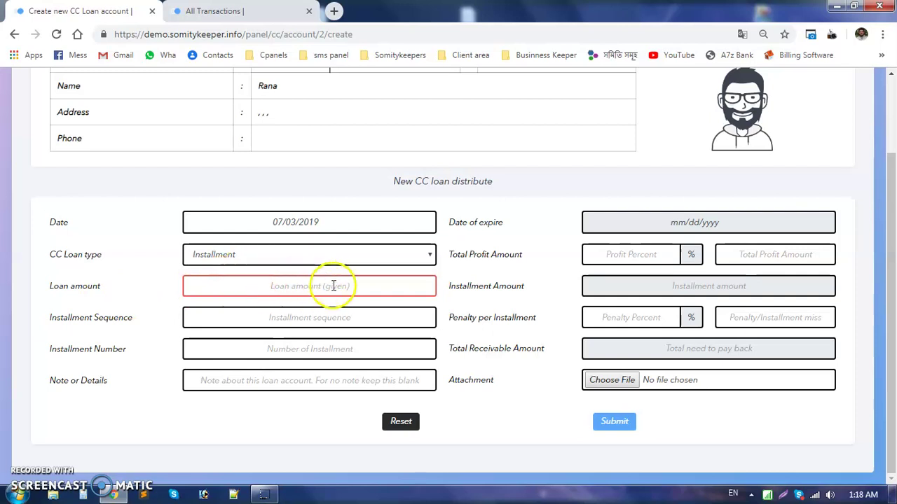
click(333, 286)
text(10000)
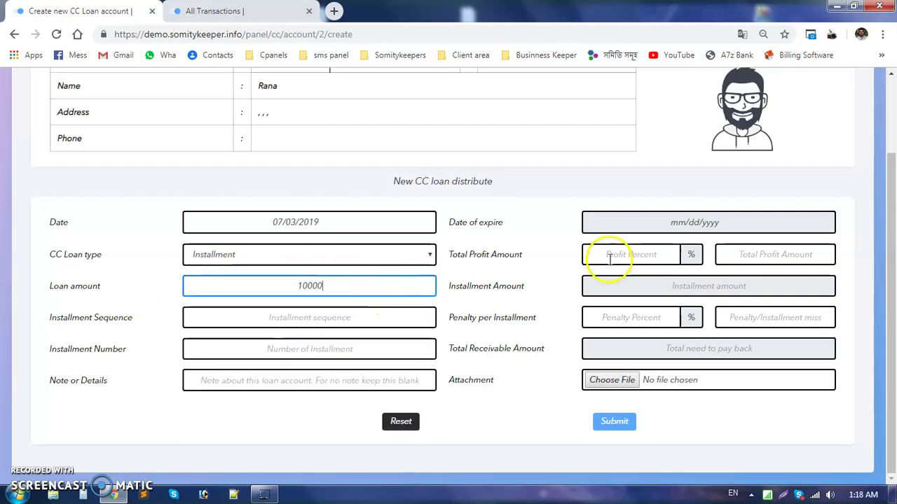
Set the profit percent to 5 and check the calculated profit and installment amounts.
key(Tab)
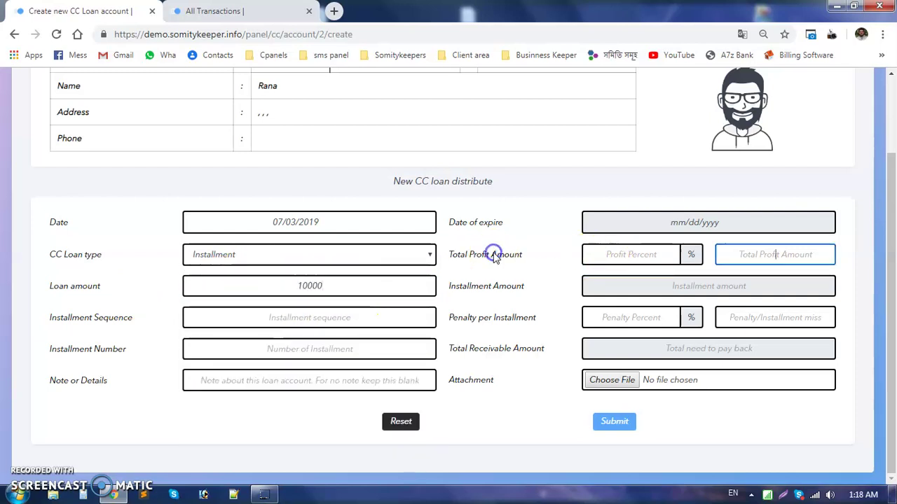
triple_click(474, 252)
click(652, 252)
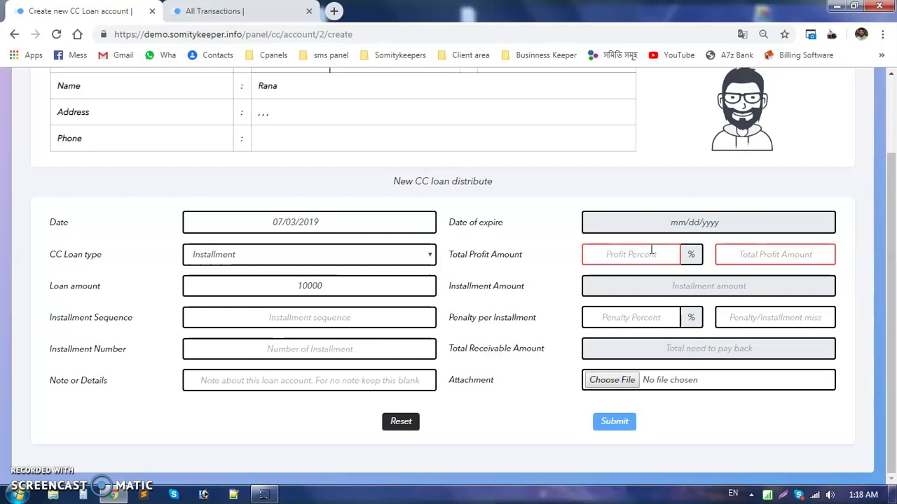
text(5)
click(525, 284)
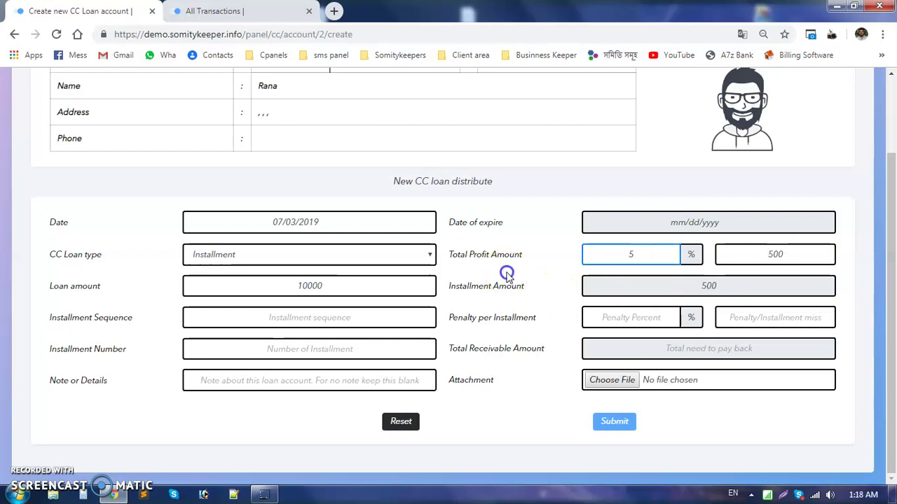
click(729, 253)
click(649, 256)
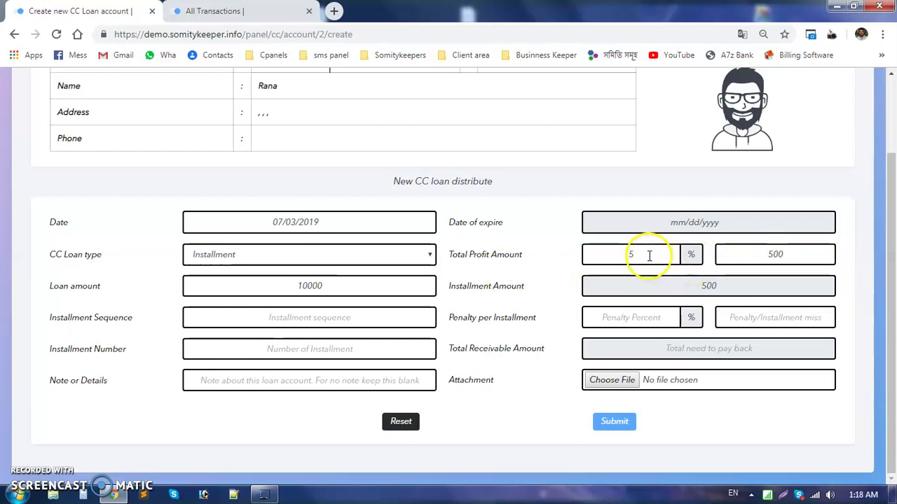
click(519, 289)
drag(526, 289, 452, 291)
click(538, 259)
Set both the penalty amount and the penalty percent per installment to 0.
click(620, 319)
click(799, 318)
text(0)
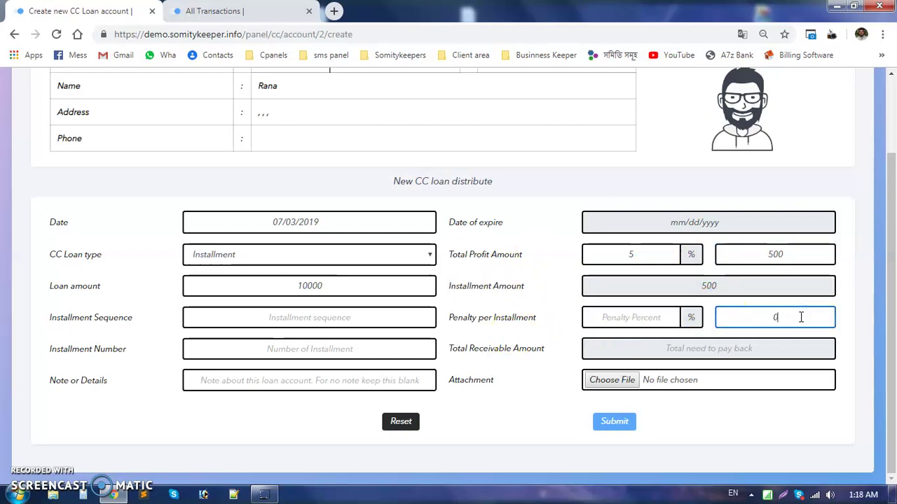
click(613, 318)
text(0)
key(Tab)
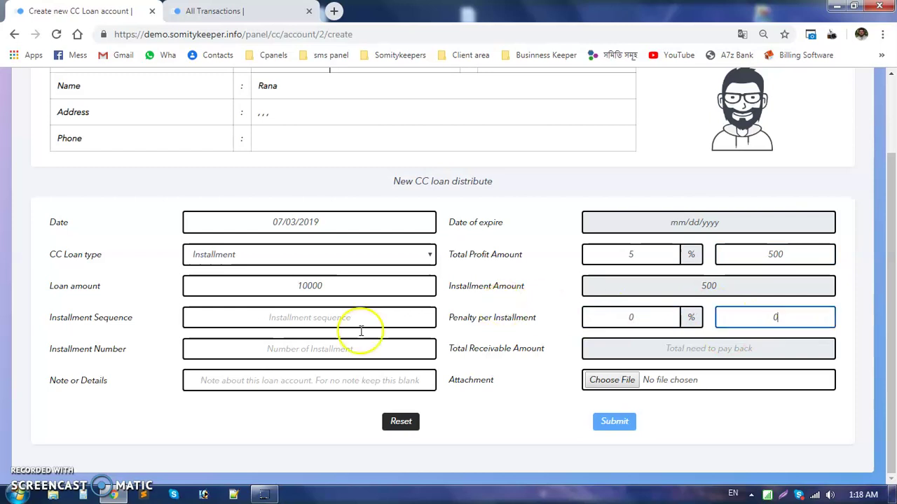
Set the installment sequence to 30 and the installment number to 6.
drag(135, 318, 98, 334)
click(258, 308)
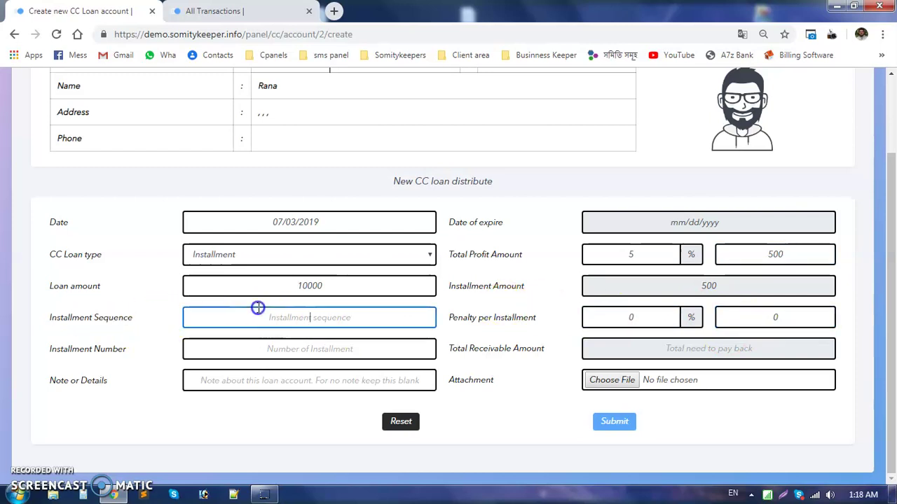
text(30)
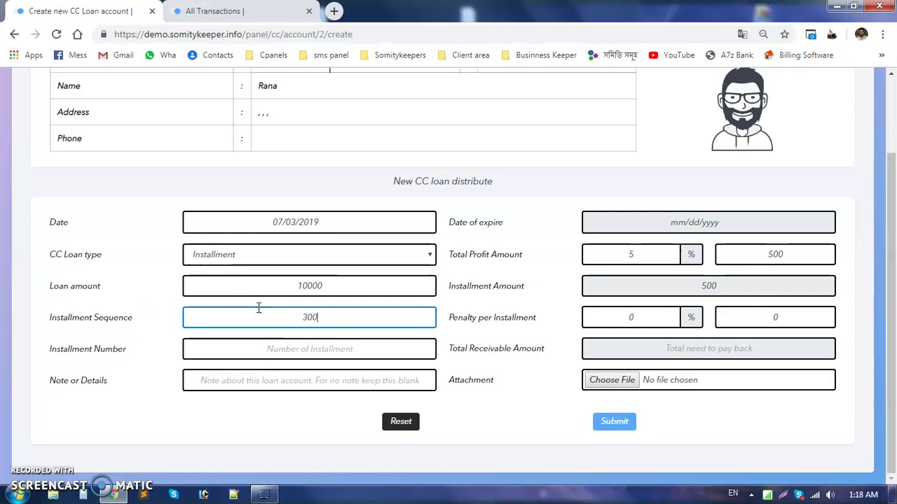
click(86, 343)
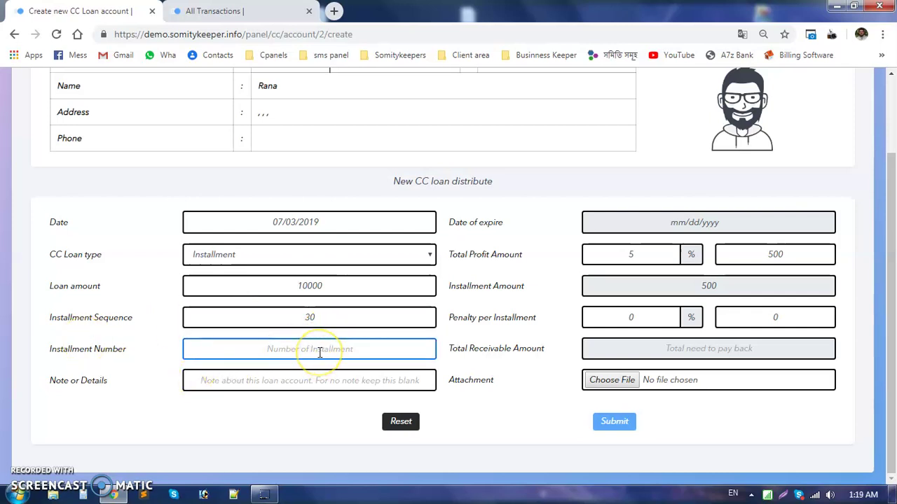
text(6)
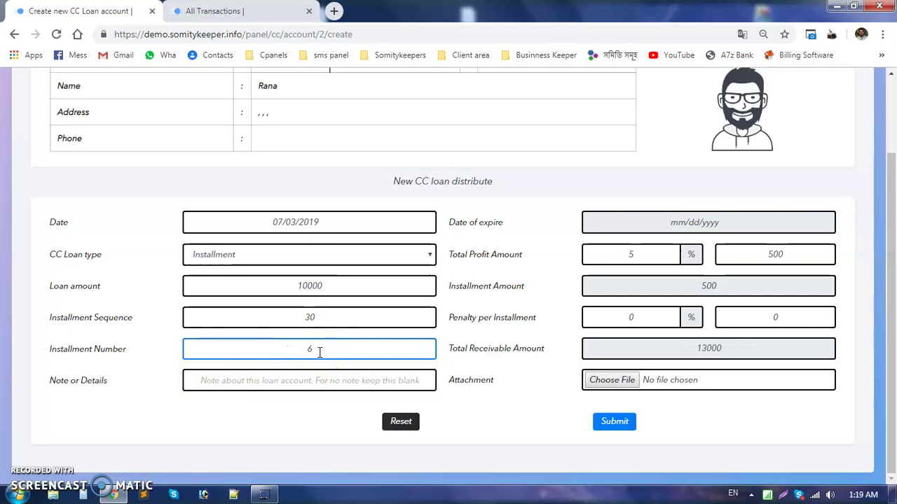
Review the total receivable amount against the loan amount, penalty and installment number.
click(497, 346)
click(512, 316)
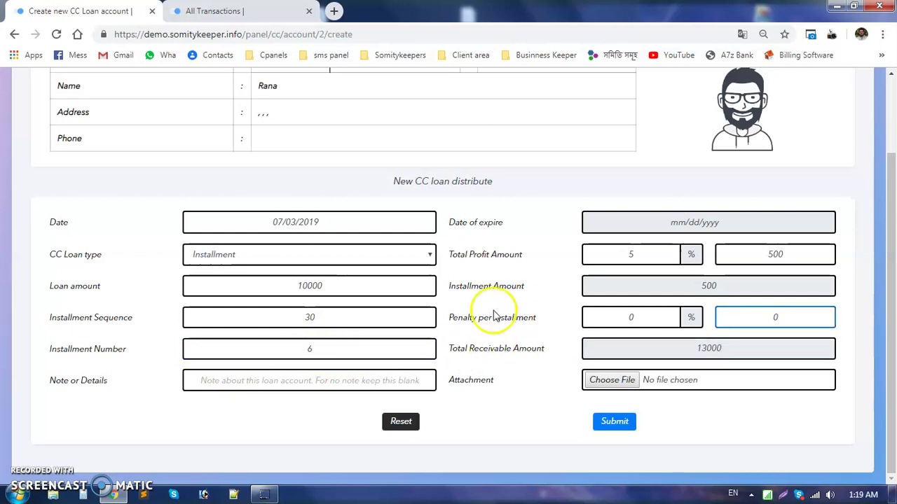
drag(724, 351, 671, 352)
click(553, 353)
click(554, 353)
click(757, 339)
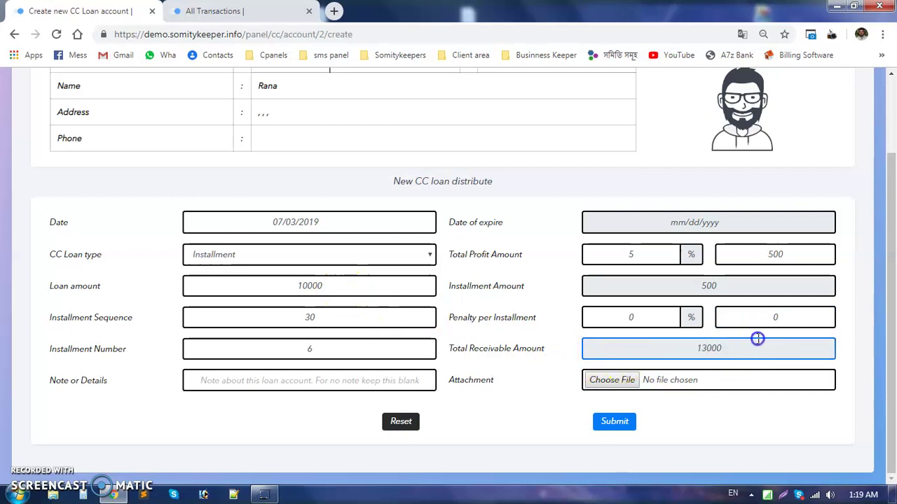
drag(743, 349, 689, 348)
drag(329, 287, 187, 310)
click(137, 301)
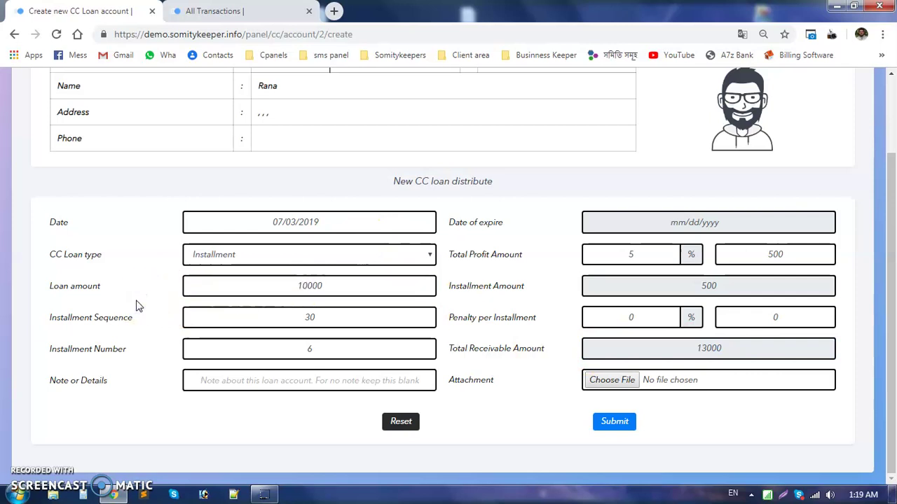
click(80, 354)
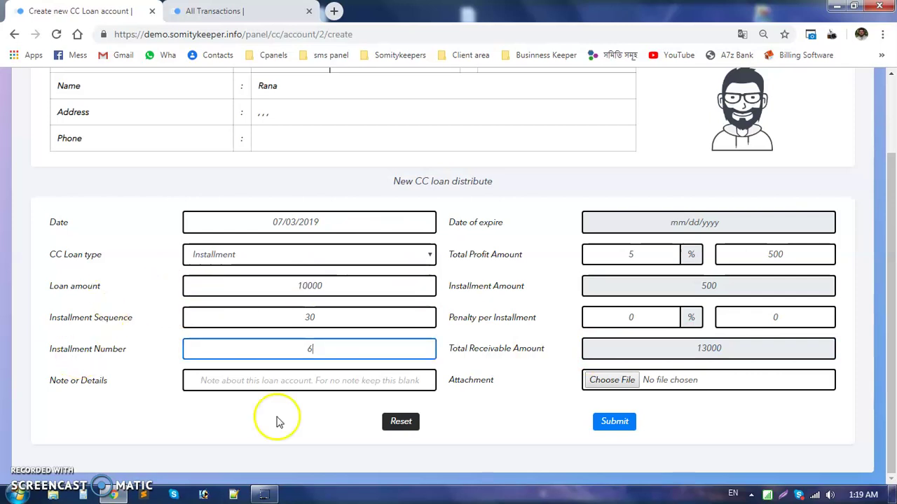
Submit the completed new CC loan form.
click(614, 423)
click(510, 110)
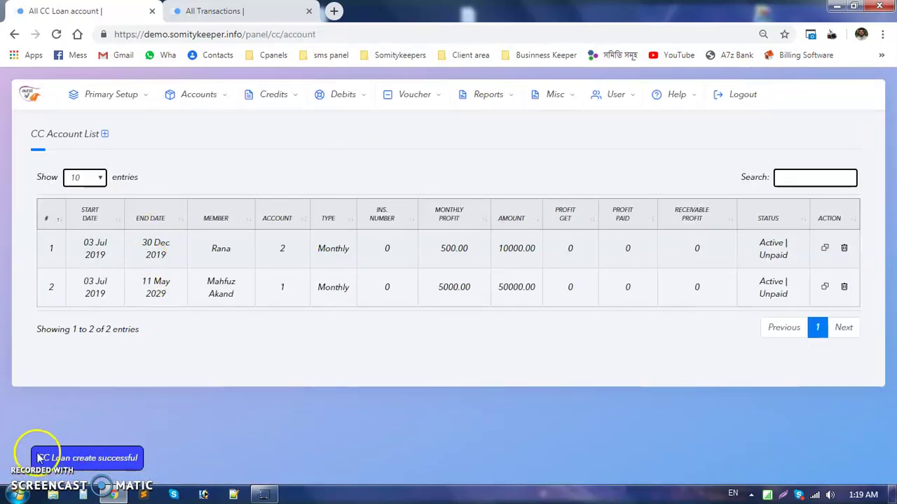
click(232, 417)
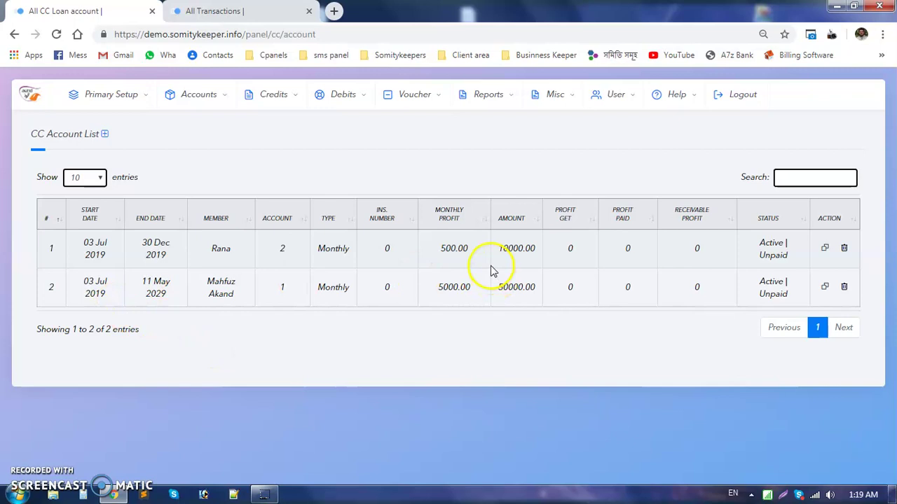
Examine the new loan's monthly profit, amount, start and end dates, member, account, type and installment number in the CC account list.
drag(469, 288, 436, 290)
drag(468, 248, 439, 250)
click(430, 346)
click(541, 250)
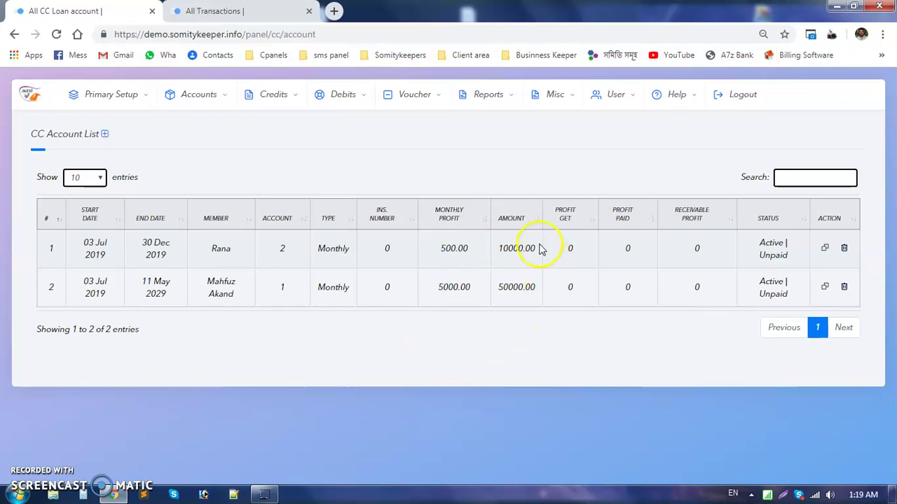
drag(518, 246, 516, 247)
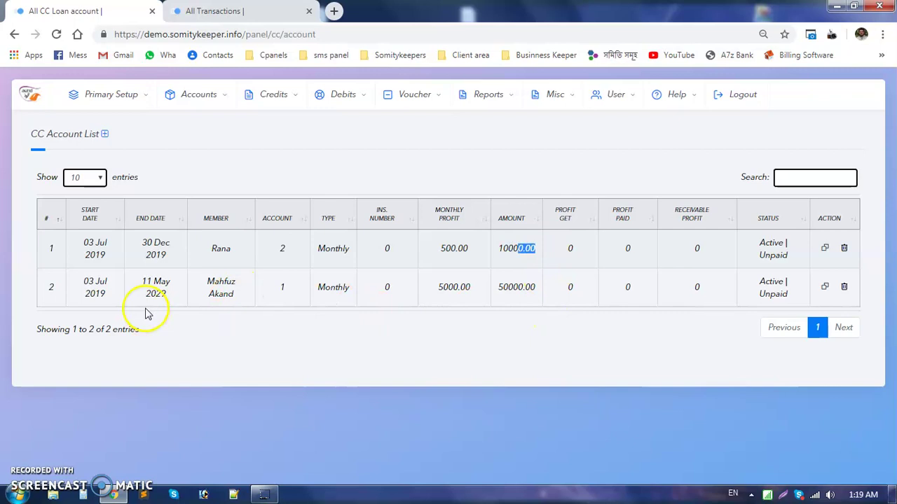
drag(106, 257, 83, 249)
click(158, 284)
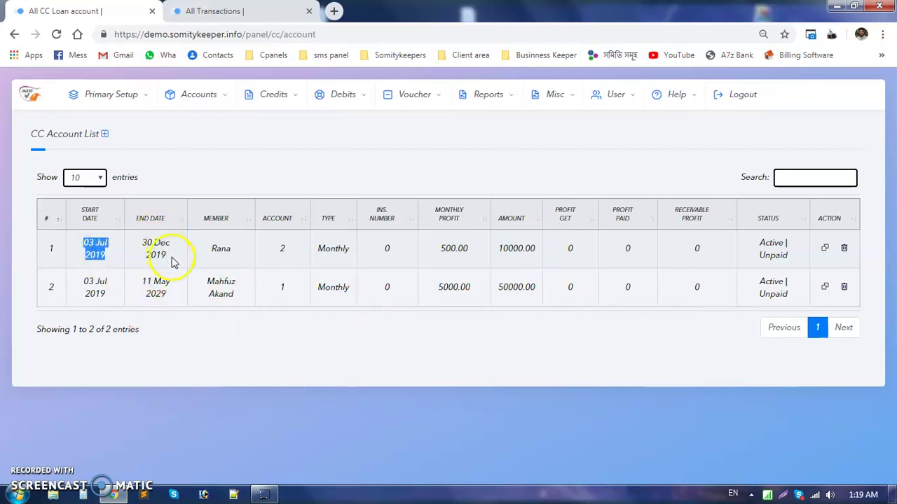
drag(174, 262, 137, 247)
drag(236, 254, 209, 249)
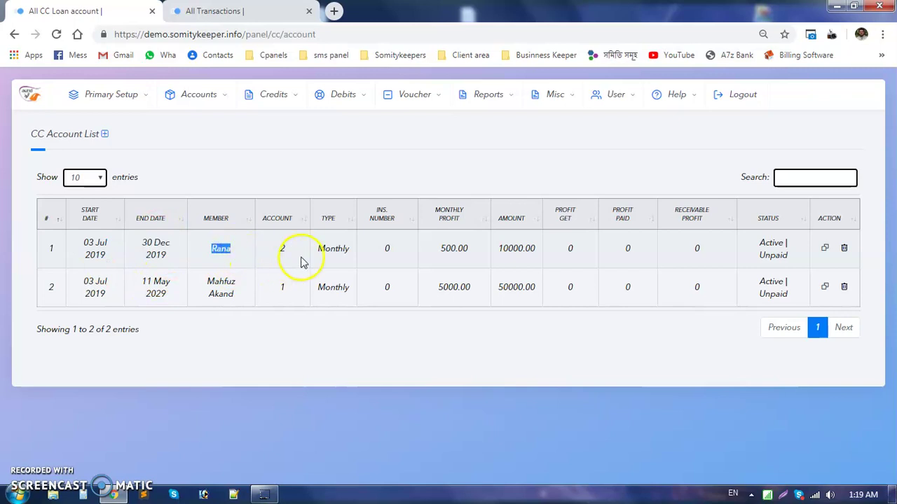
drag(294, 258, 272, 254)
drag(354, 253, 319, 248)
drag(393, 259, 380, 254)
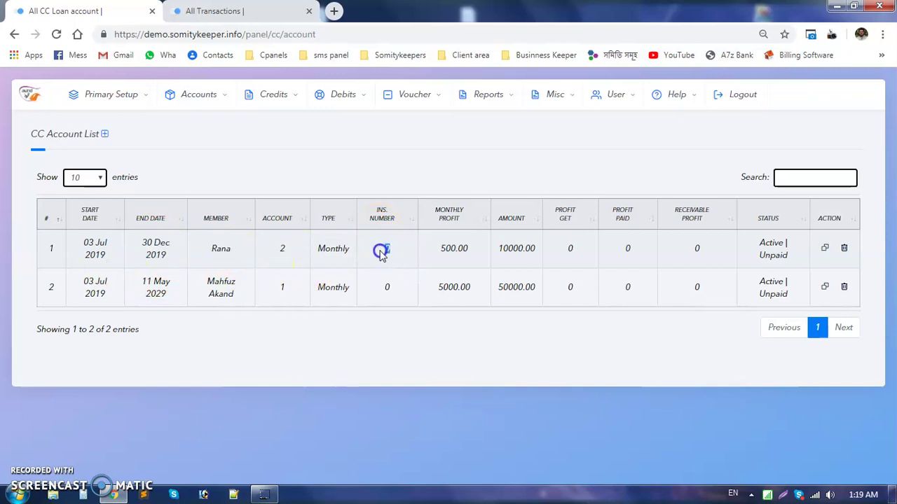
Examine the new loan's monthly profit together with its profit get, profit paid and receivable profit values.
click(456, 257)
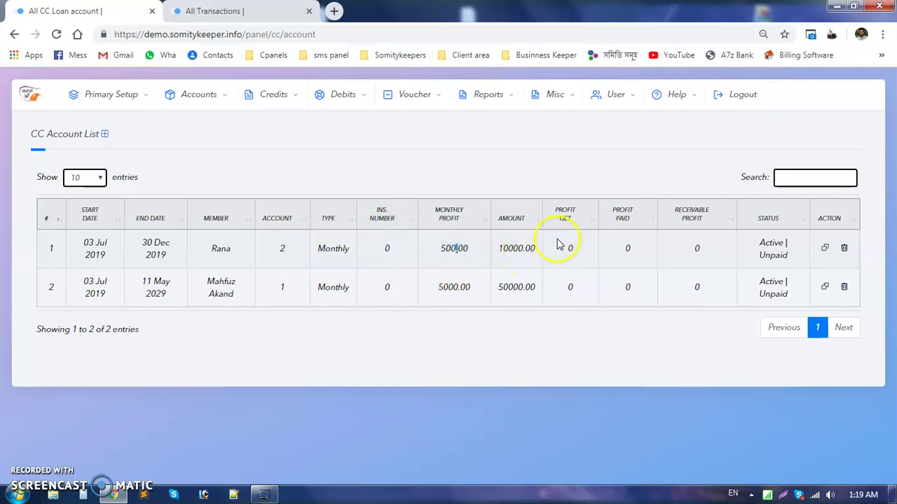
drag(581, 252, 554, 257)
click(575, 258)
drag(469, 252, 436, 258)
click(573, 256)
click(622, 264)
click(627, 251)
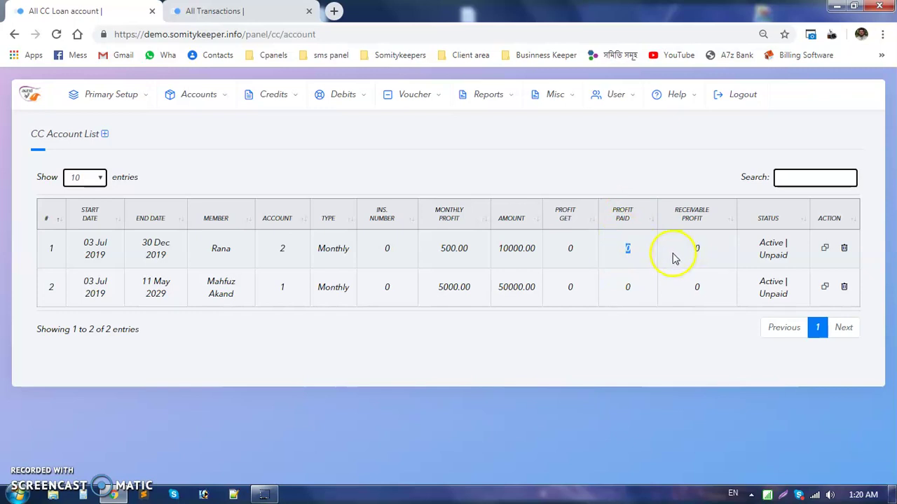
double_click(697, 250)
double_click(571, 251)
click(642, 250)
double_click(692, 249)
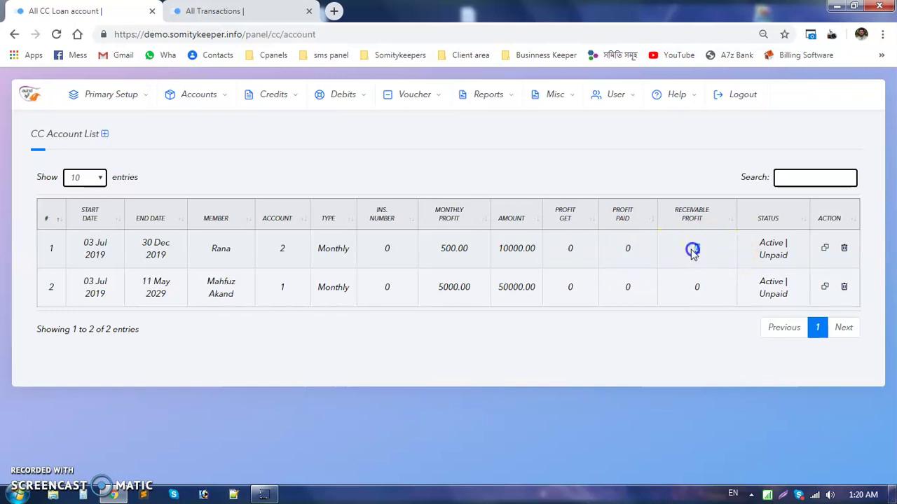
click(317, 162)
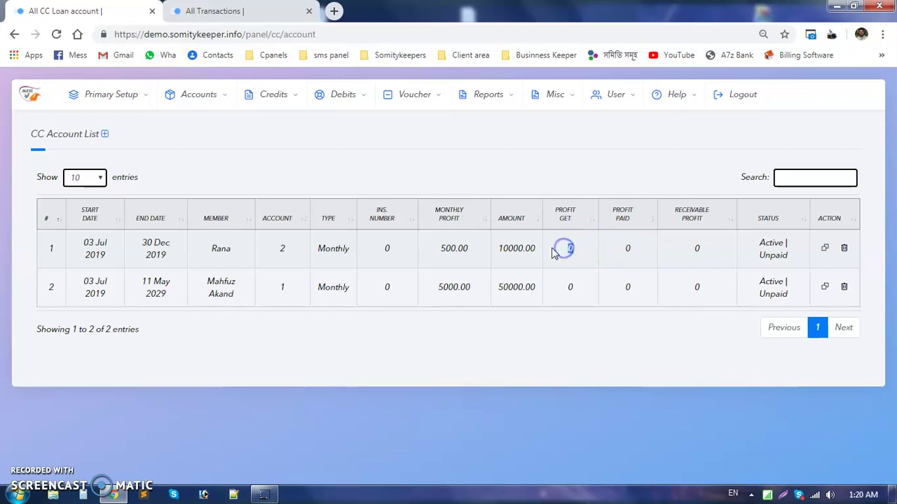
Open the CC installment collection page and search for the loan member by account number.
click(311, 370)
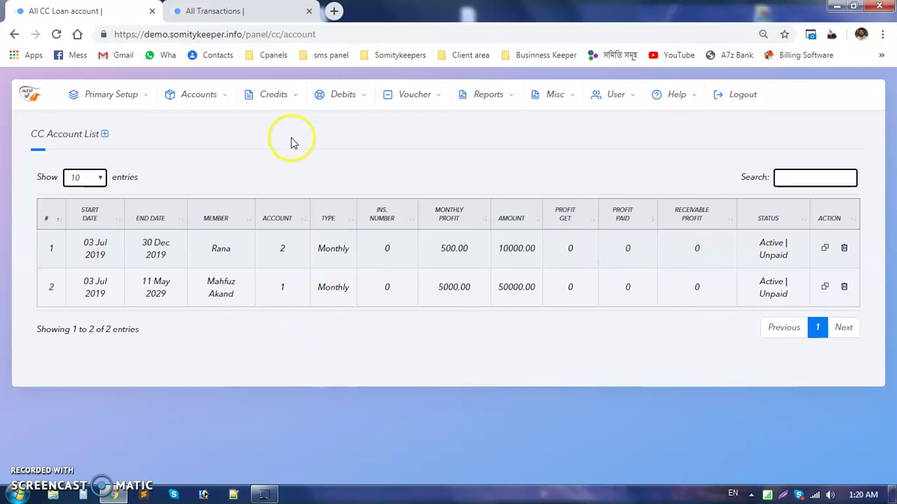
click(272, 104)
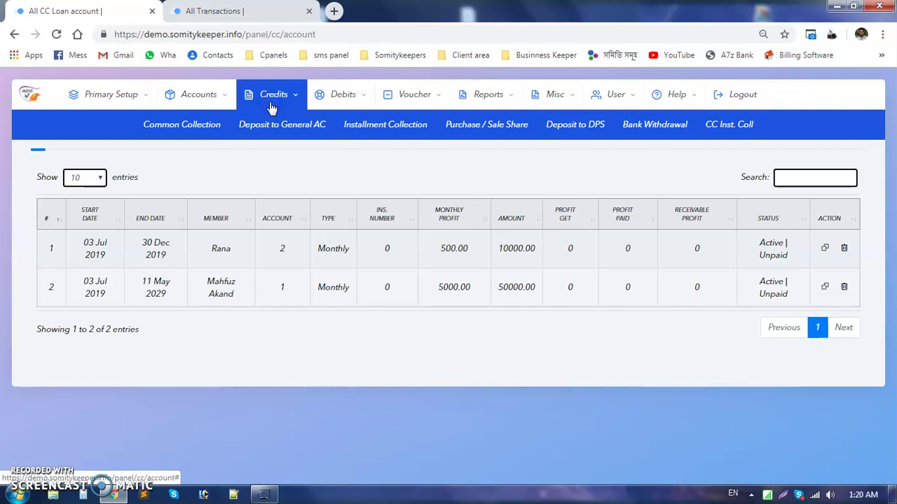
click(722, 123)
click(262, 94)
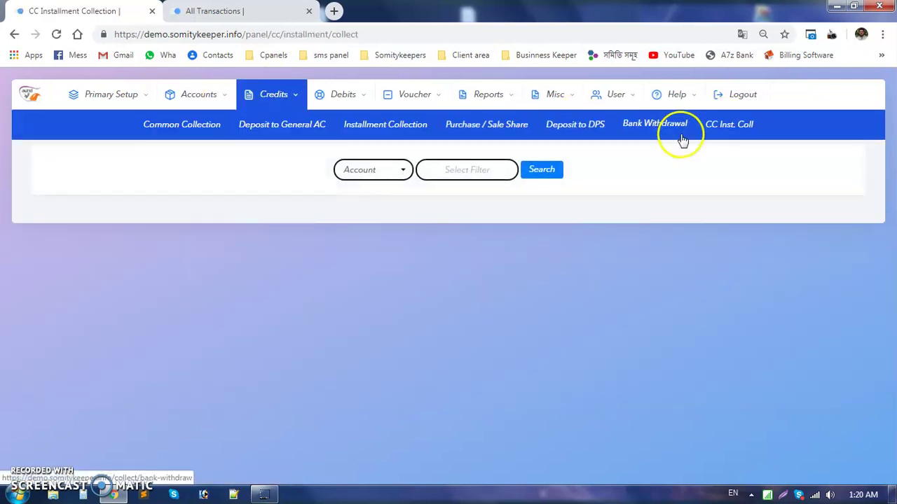
click(735, 123)
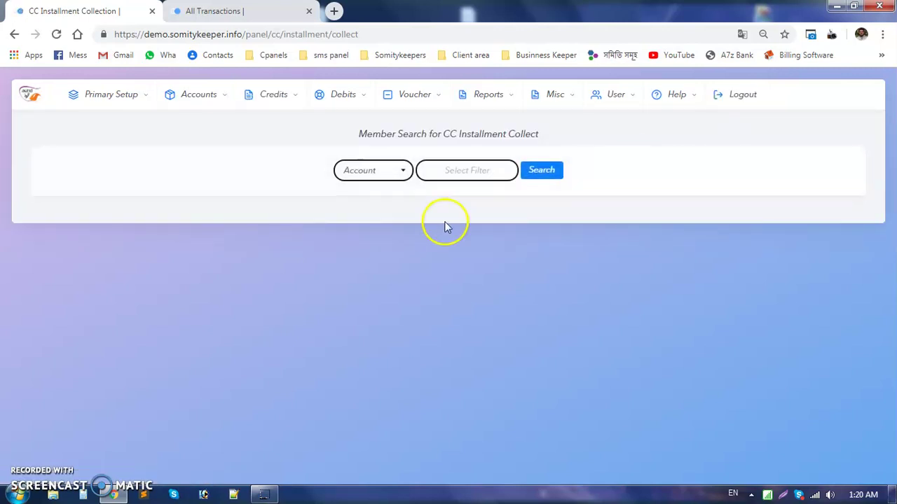
click(490, 173)
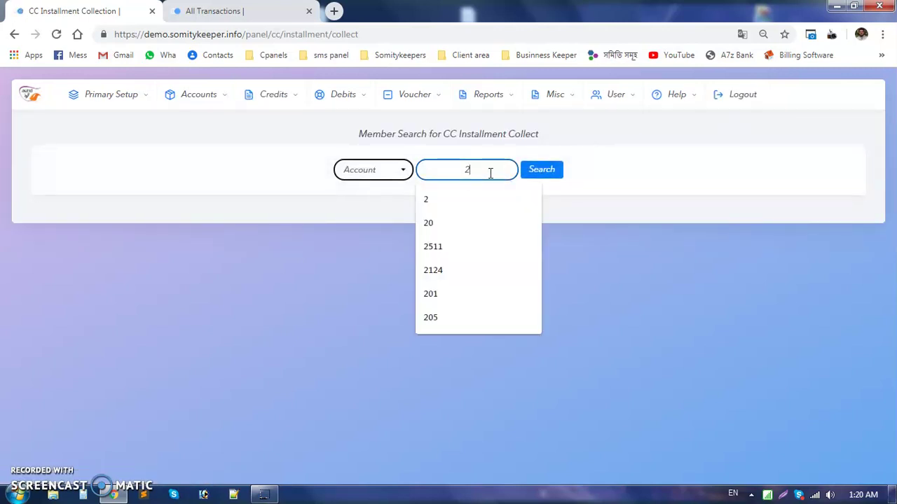
key(Return)
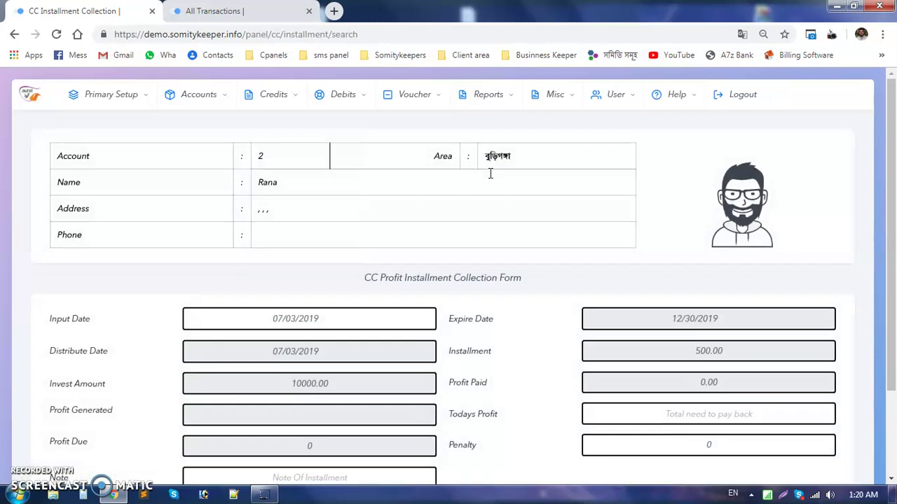
Examine the distribute date, invest amount, profit generated, expire date, installment and profit paid fields in the CC Profit Installment Collection Form.
click(277, 238)
scroll(154, 268, down, 2)
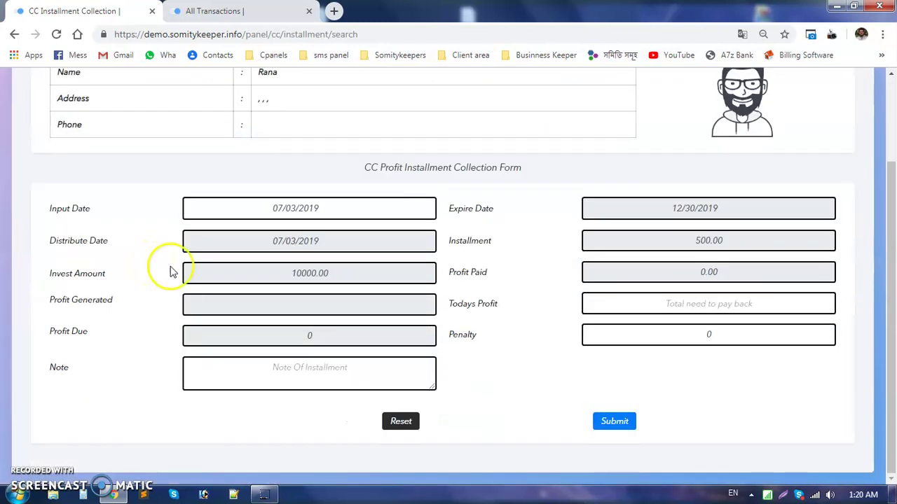
drag(110, 242, 61, 241)
click(280, 240)
drag(106, 275, 63, 280)
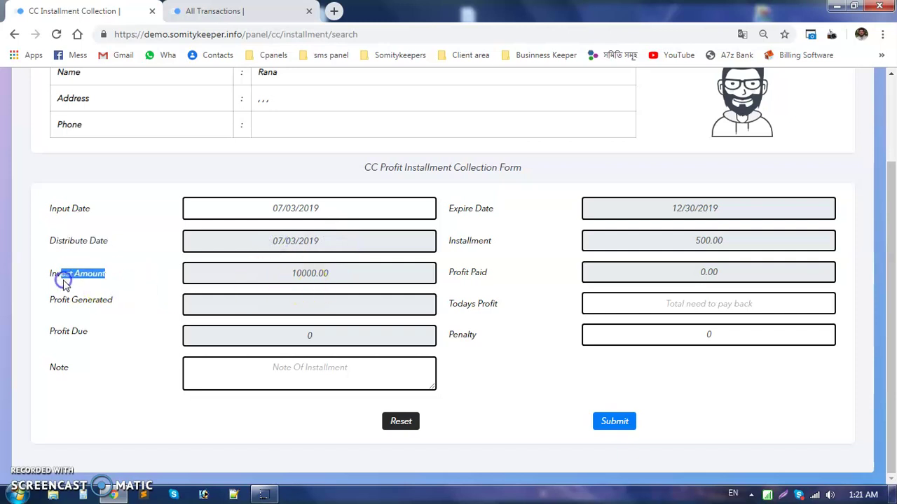
drag(329, 277, 295, 273)
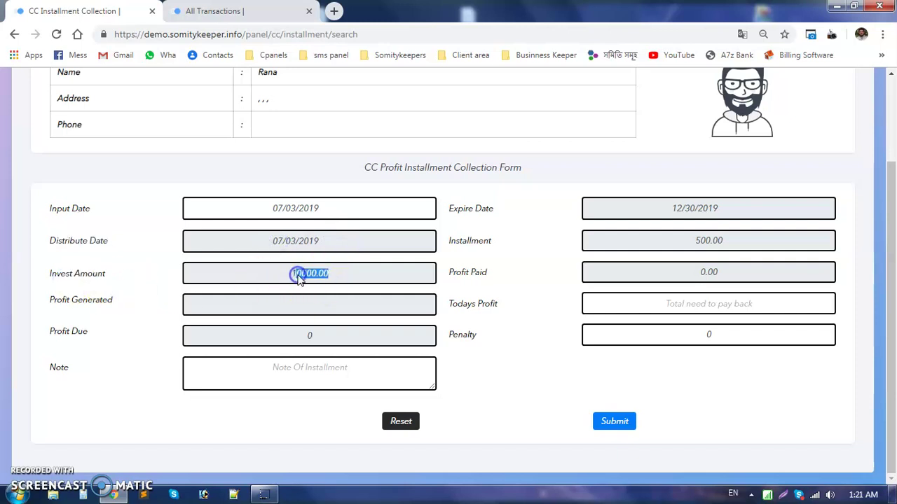
drag(145, 306, 56, 297)
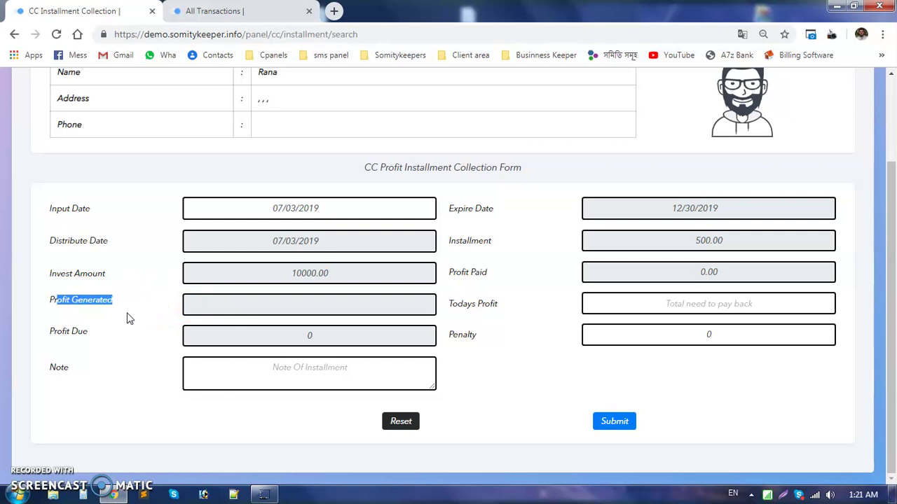
click(296, 301)
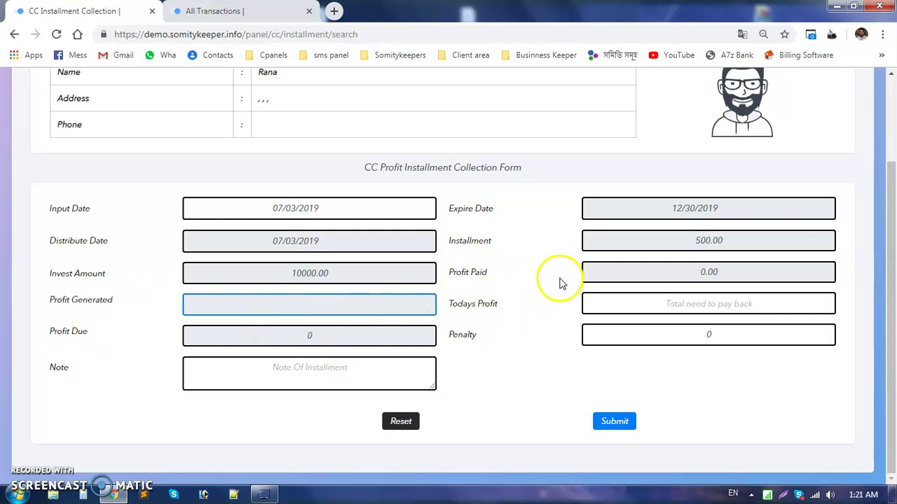
triple_click(501, 220)
drag(489, 240, 449, 241)
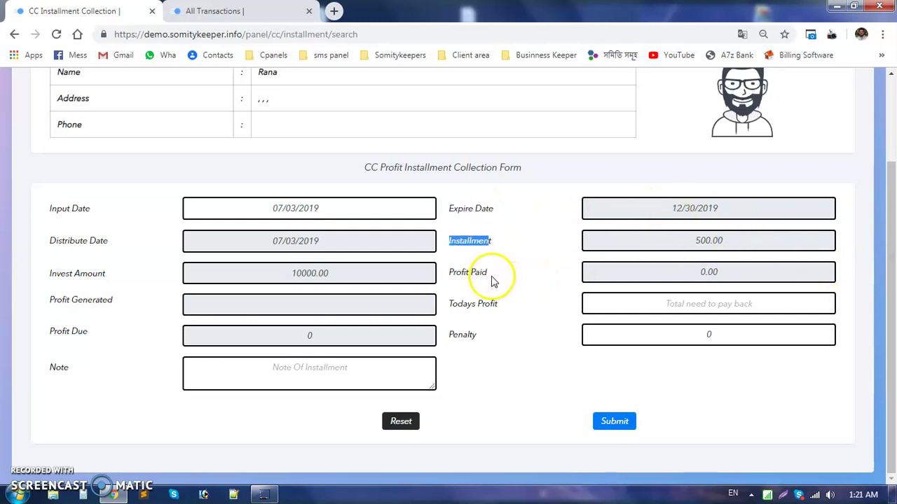
drag(493, 280, 439, 276)
click(710, 272)
Try to enter 2 as Todays Profit, check it against the Profit Due field, and clear the entry.
click(699, 298)
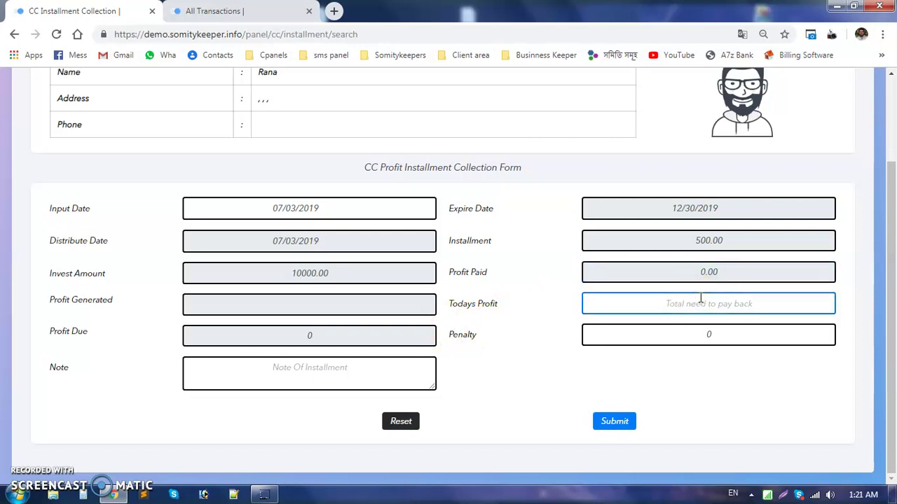
text(2)
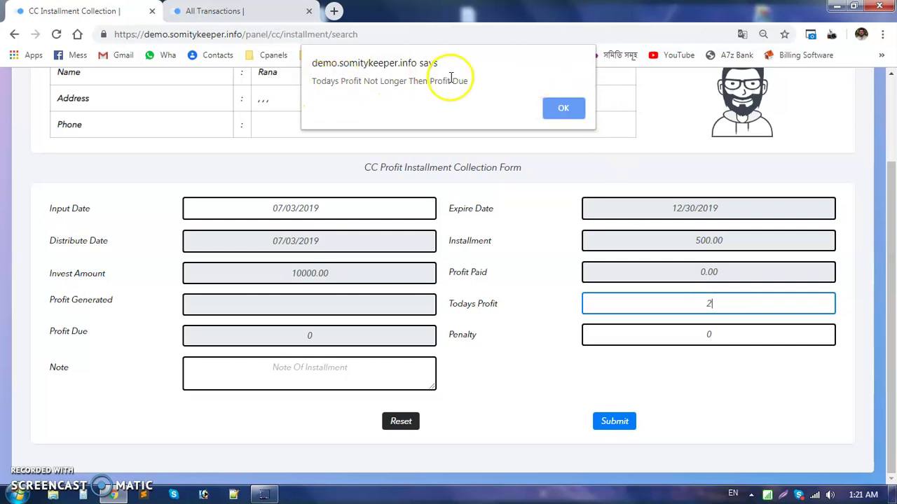
click(566, 110)
drag(94, 335, 54, 337)
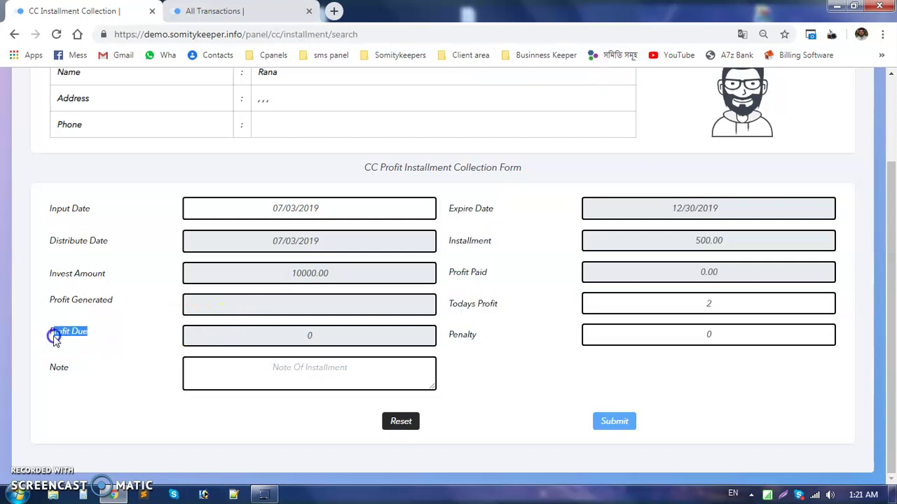
click(689, 297)
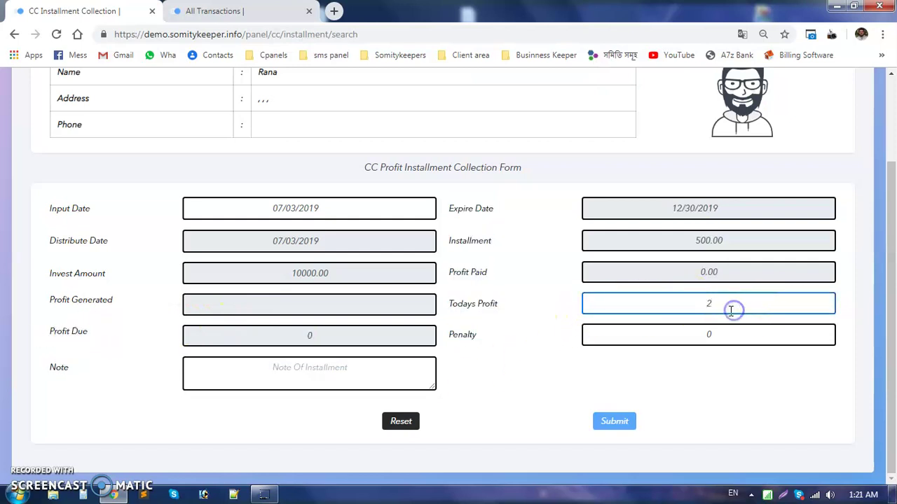
key(BackSpace)
Examine the Profit Generated field in relation to the installment amount on the collection form.
click(497, 305)
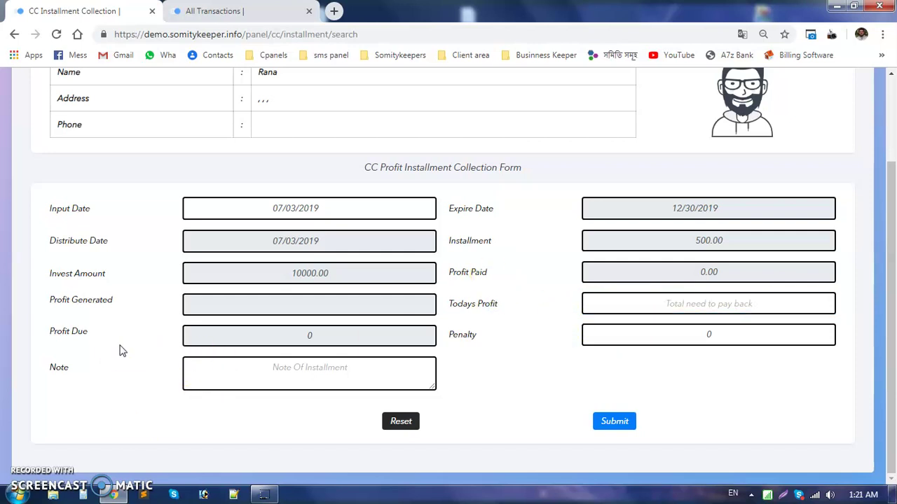
drag(124, 304, 53, 306)
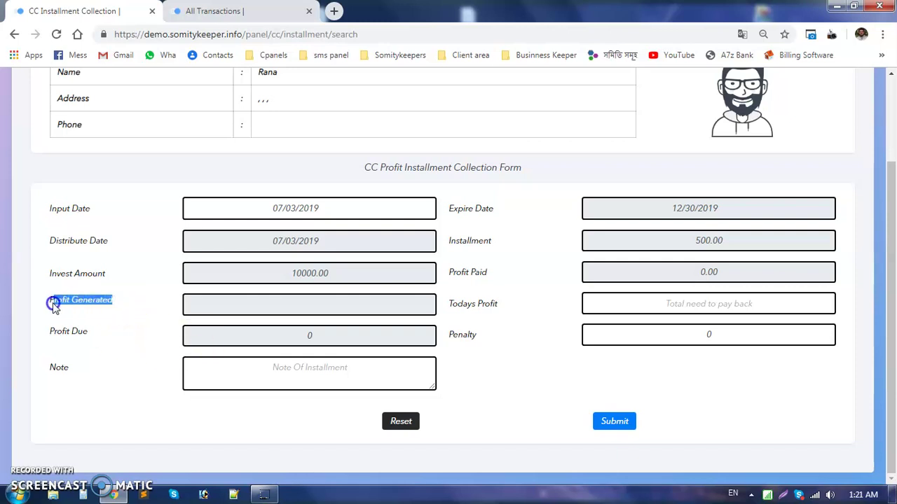
click(87, 310)
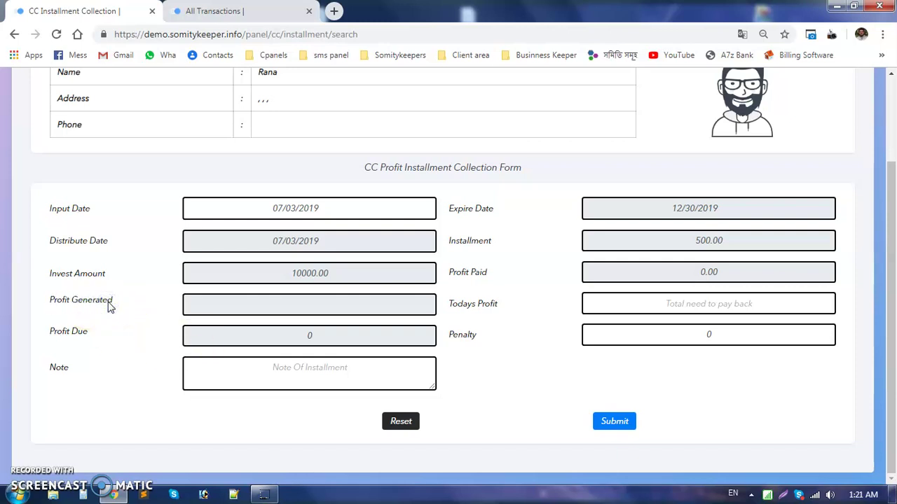
drag(117, 306, 336, 308)
click(337, 308)
drag(495, 246, 459, 241)
click(60, 300)
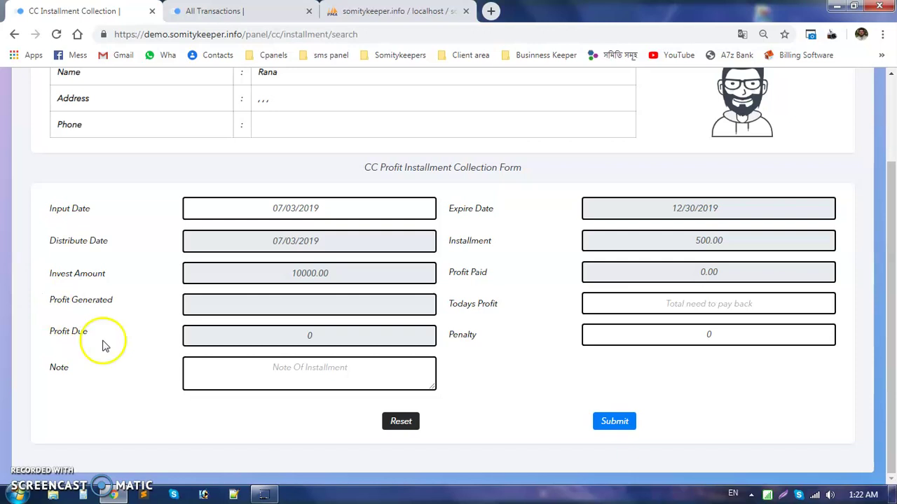
triple_click(32, 296)
click(103, 310)
Reload the member's installment collection form and check the updated Profit Generated and Profit Due values.
click(58, 37)
click(503, 134)
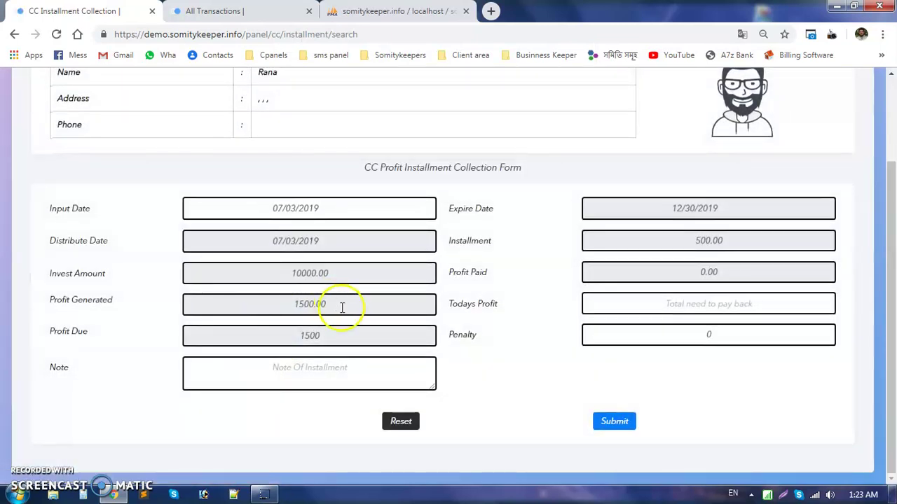
double_click(309, 306)
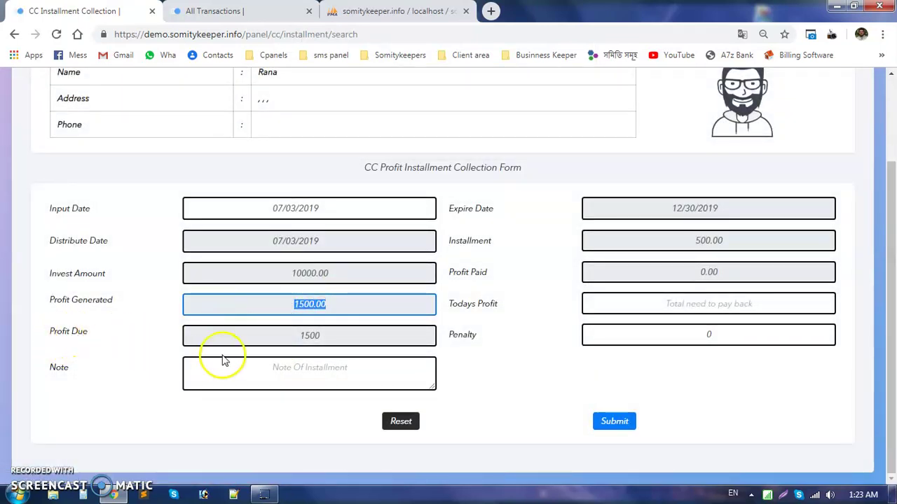
triple_click(66, 334)
click(287, 344)
Try to enter 2000 as Todays Profit and dismiss the resulting alert.
click(733, 301)
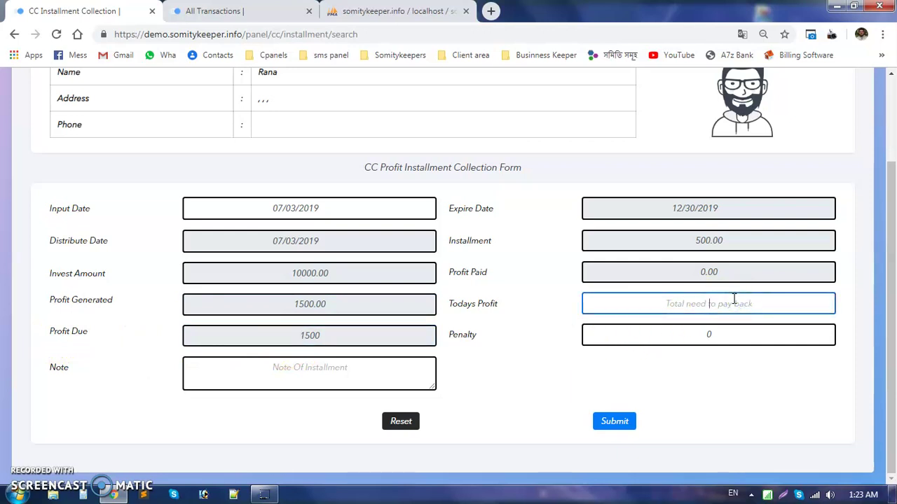
text(2000)
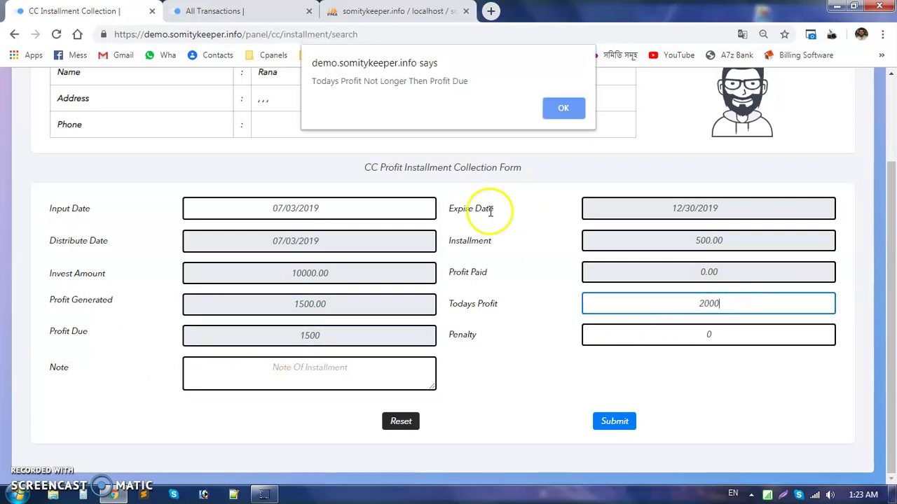
click(568, 110)
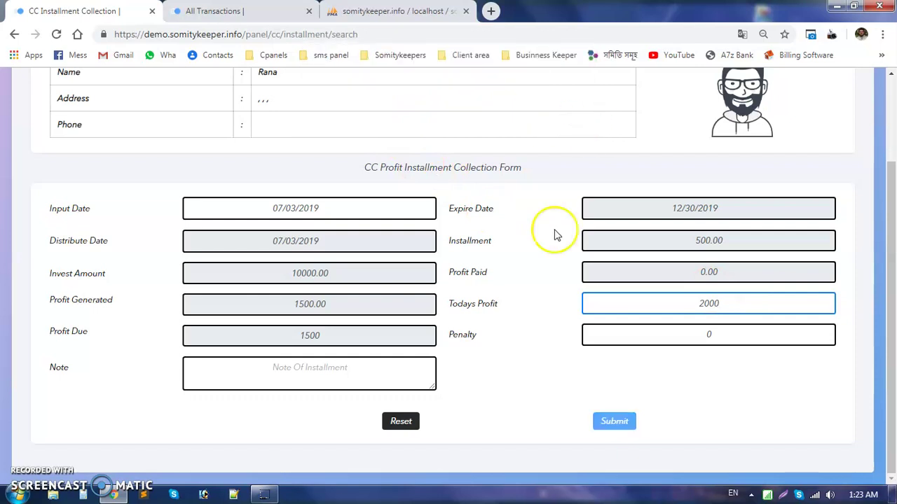
Set Todays Profit to 500 and Penalty to 10, and submit the CC profit installment collection.
double_click(658, 307)
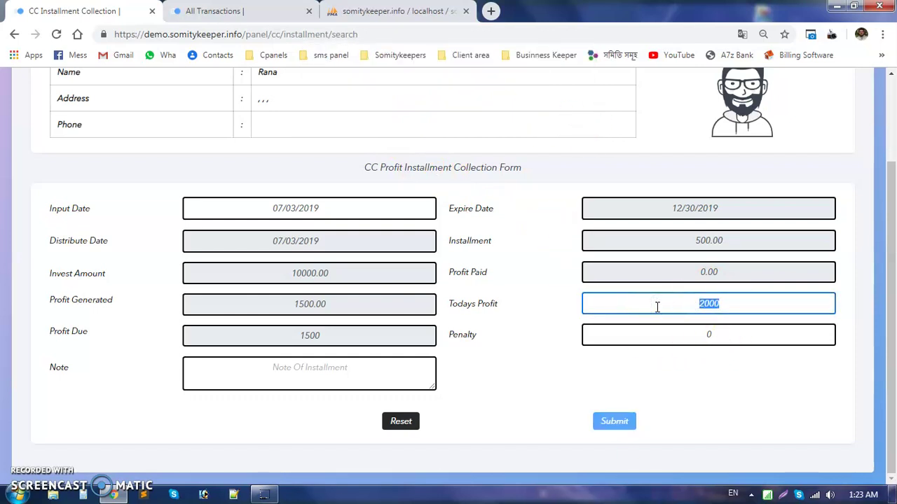
text(500)
click(557, 372)
click(719, 340)
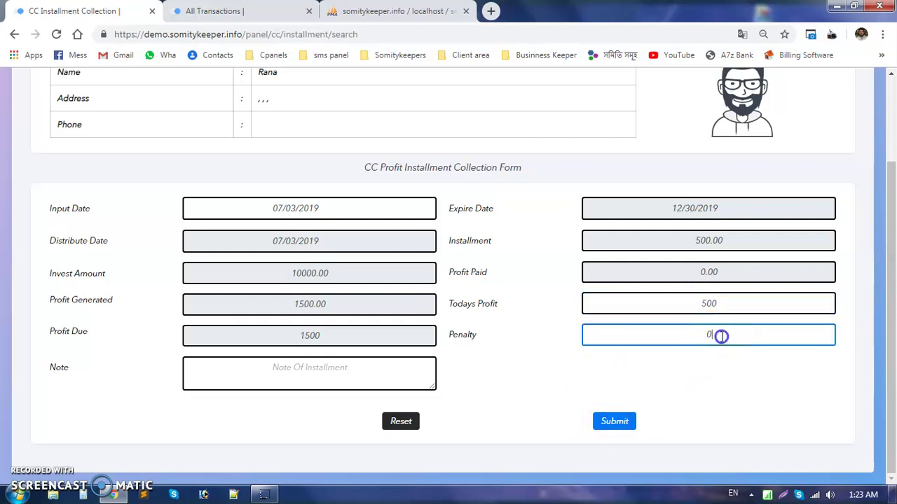
double_click(664, 335)
text(10)
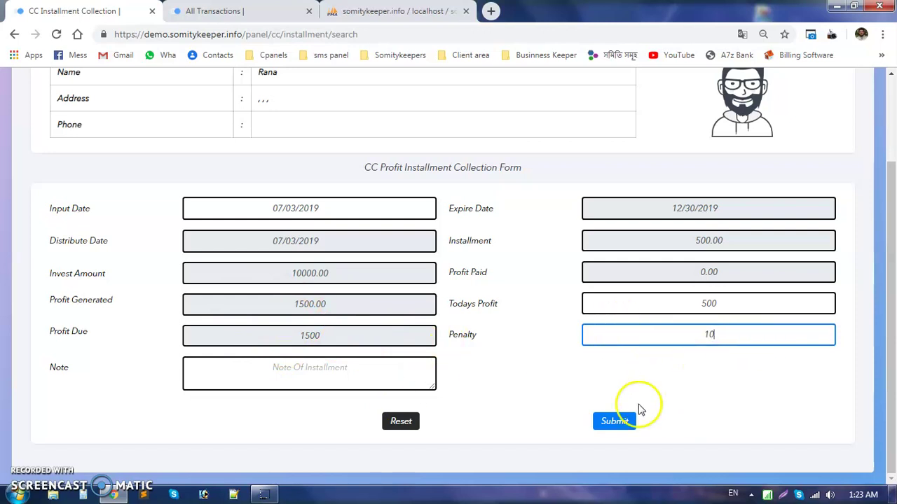
click(623, 422)
click(523, 113)
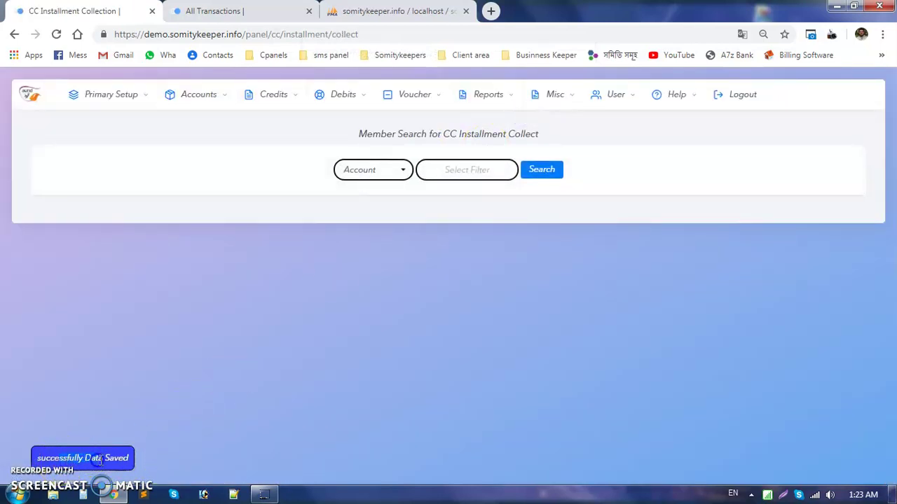
Search for the same member's account again and review the Profit Generated, Profit Due and Profit Paid values.
click(475, 166)
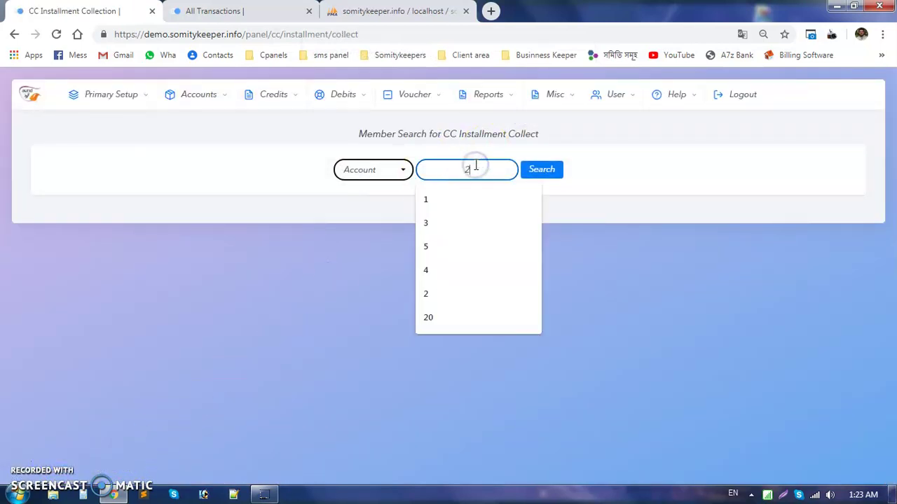
key(Return)
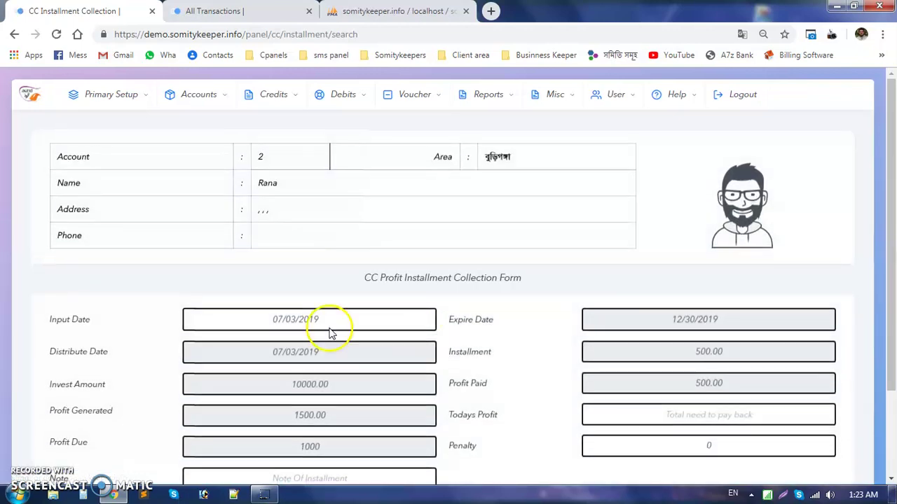
scroll(331, 333, down, 3)
drag(117, 303, 68, 307)
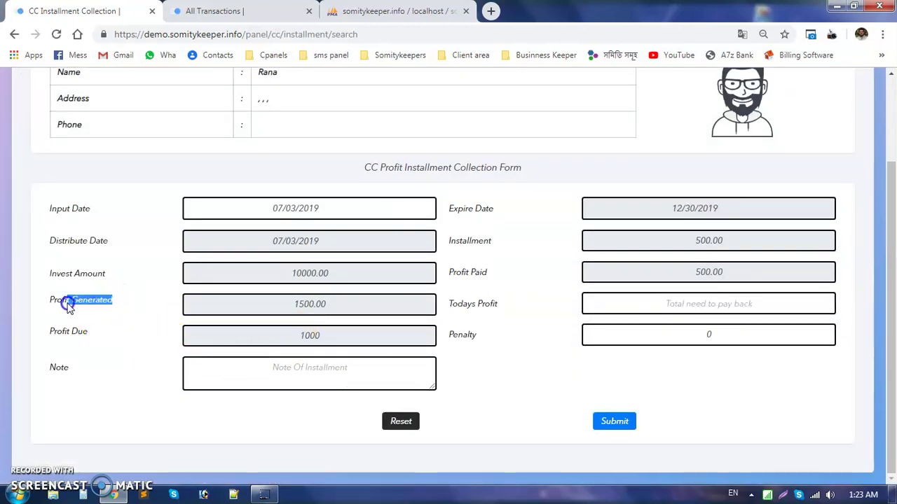
drag(368, 308, 276, 311)
drag(89, 332, 64, 336)
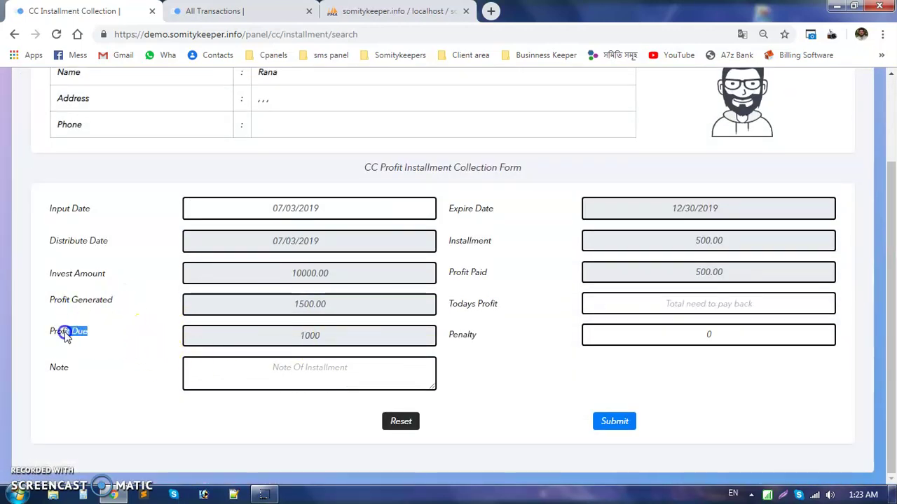
drag(336, 336, 294, 337)
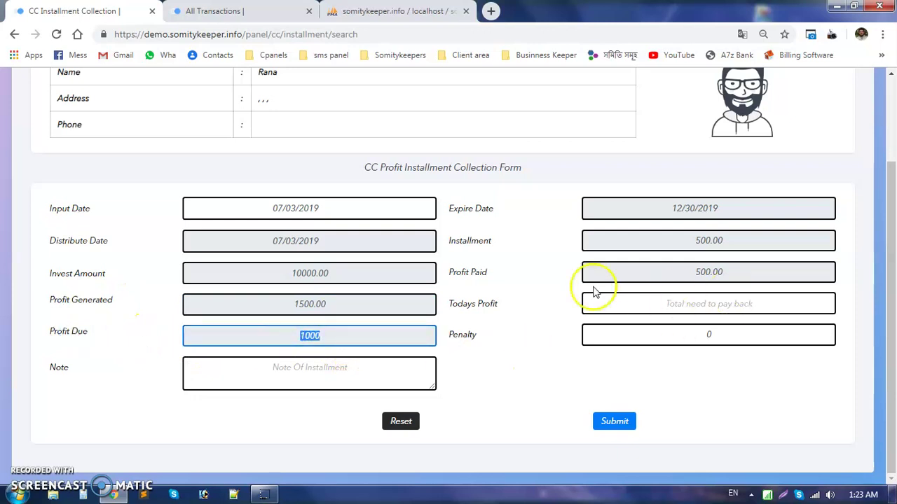
drag(515, 272, 640, 269)
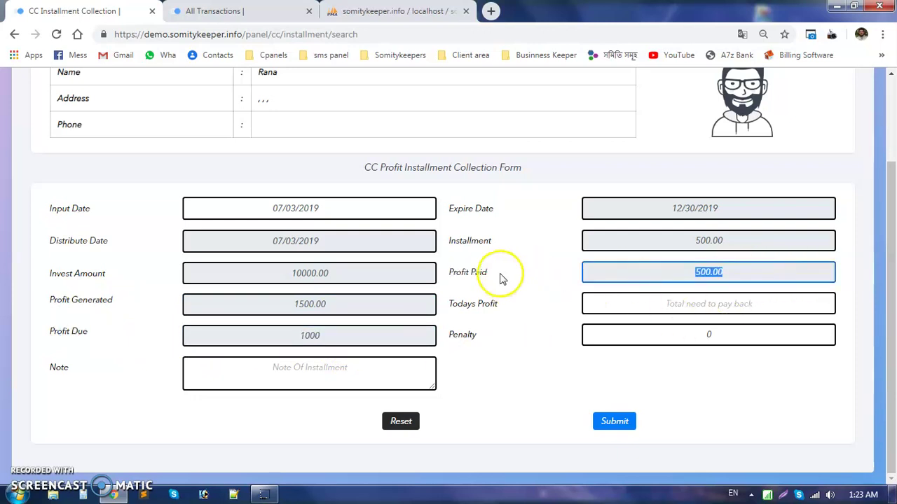
Reload the General Ledger report and review the member's CC loan distribution and latest installment payment entries.
click(217, 11)
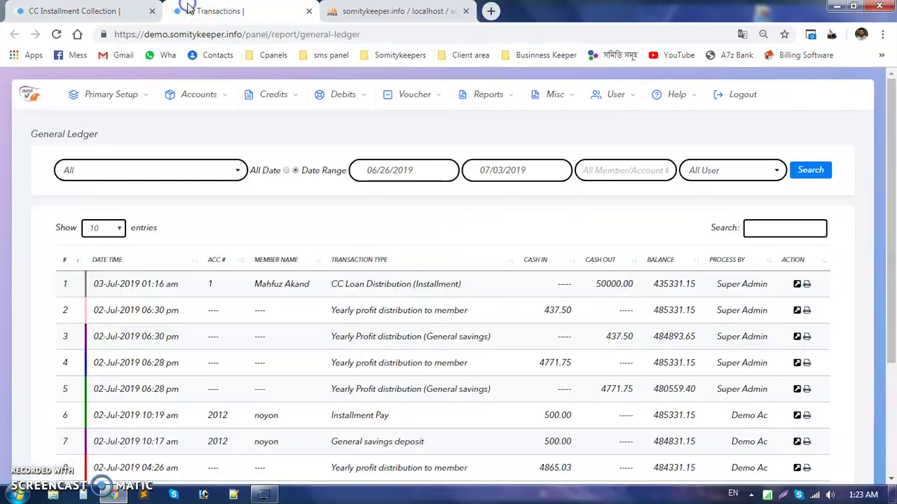
click(56, 36)
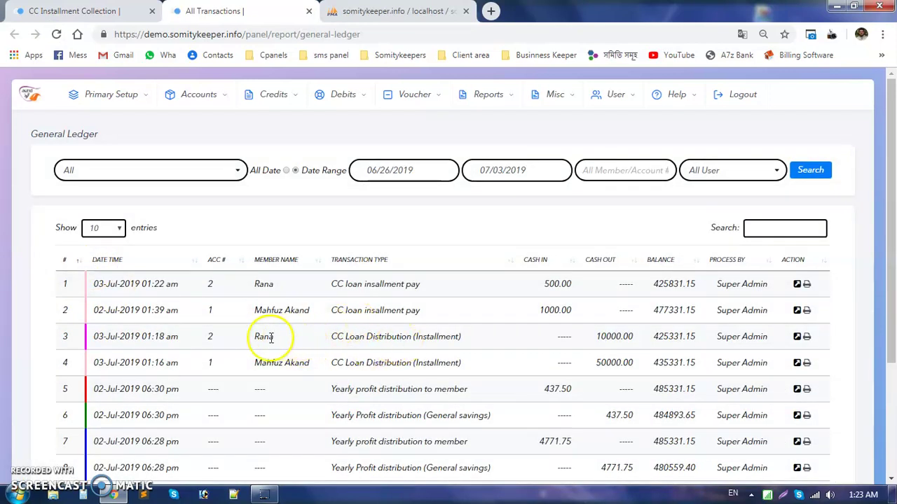
drag(483, 341, 331, 336)
click(490, 340)
drag(634, 336, 576, 339)
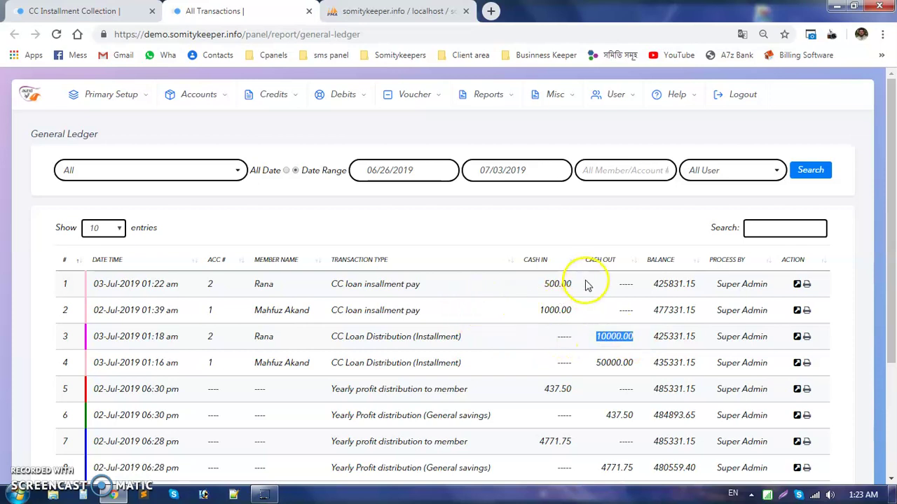
drag(438, 283, 302, 288)
drag(522, 294, 593, 297)
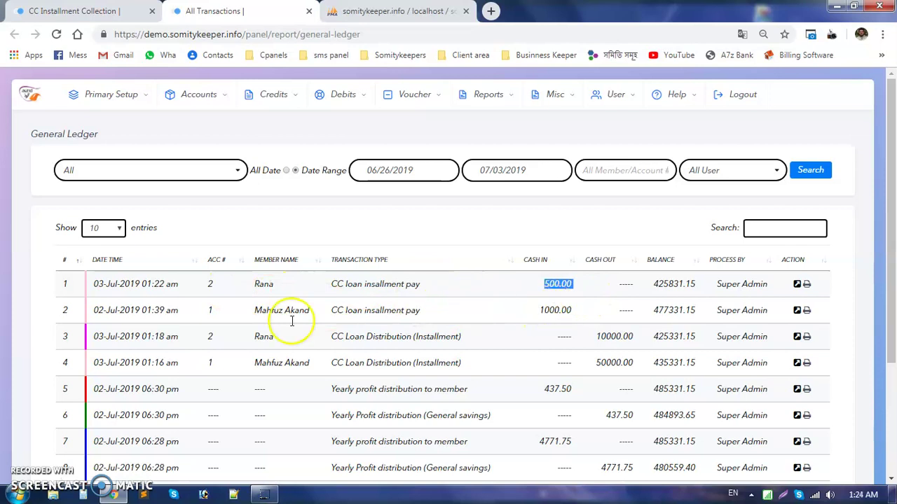
drag(284, 292, 251, 289)
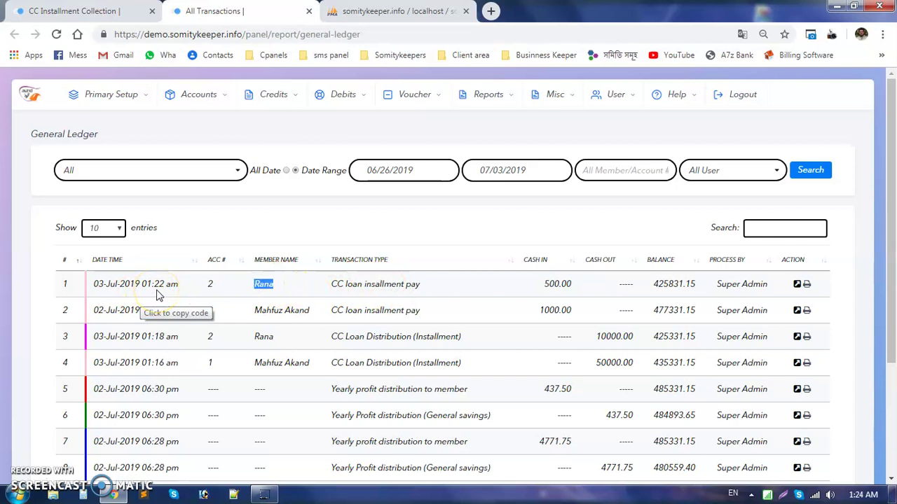
click(565, 293)
Return to the CC profit installment collection form, set Todays Profit to 1000 and submit the collection.
click(70, 11)
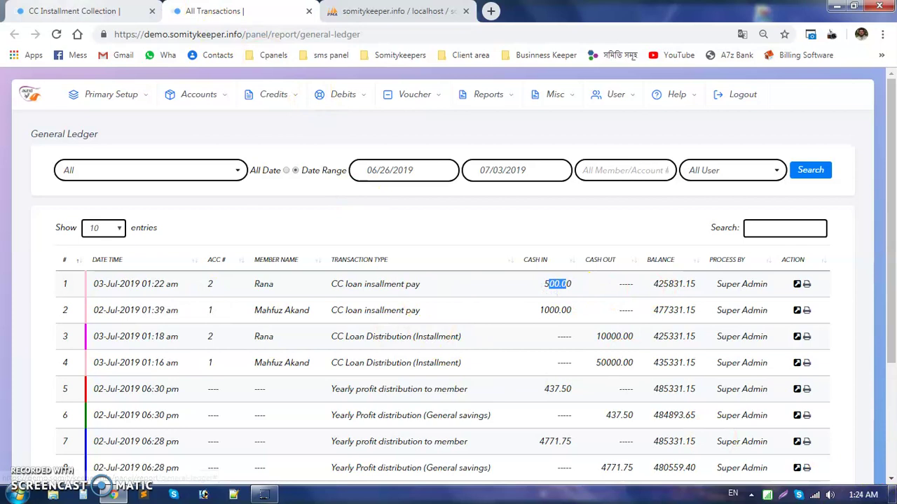
click(731, 299)
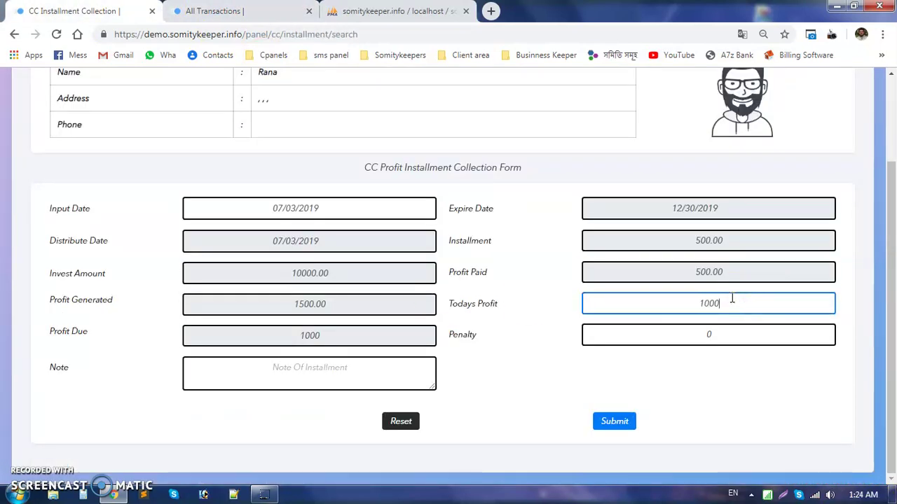
key(Return)
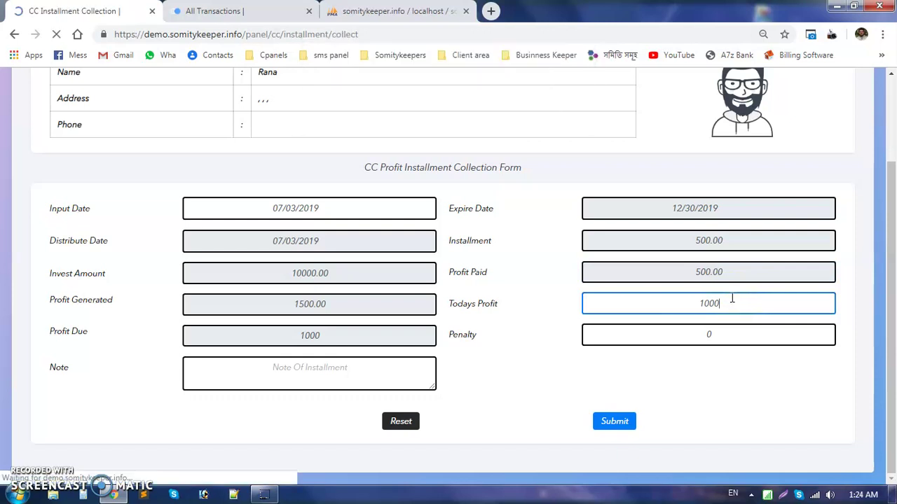
Refresh the General Ledger and check the newest CC loan installment entry's transaction type, member and Cash In amount.
click(251, 12)
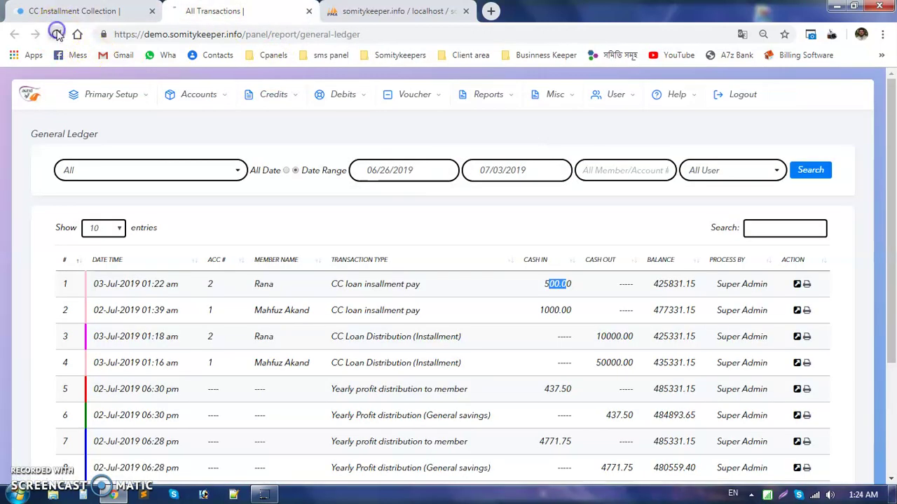
click(56, 33)
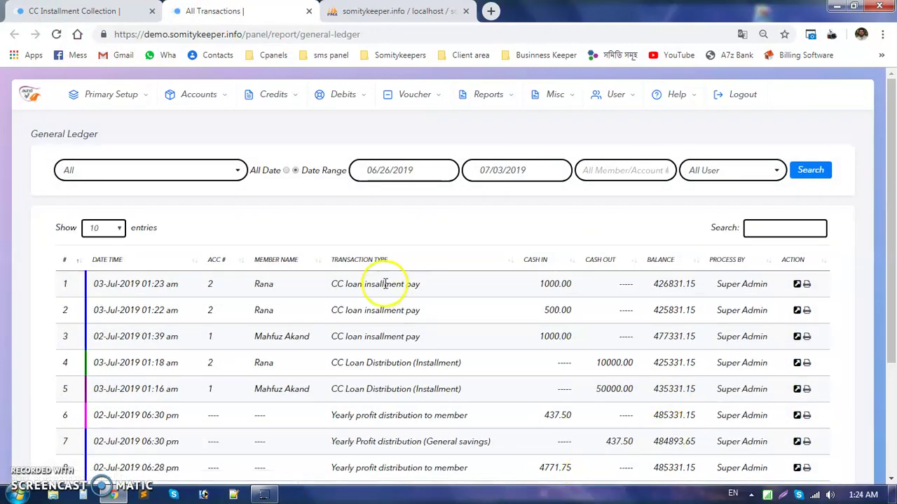
drag(423, 287, 334, 283)
drag(277, 285, 244, 290)
drag(578, 285, 525, 285)
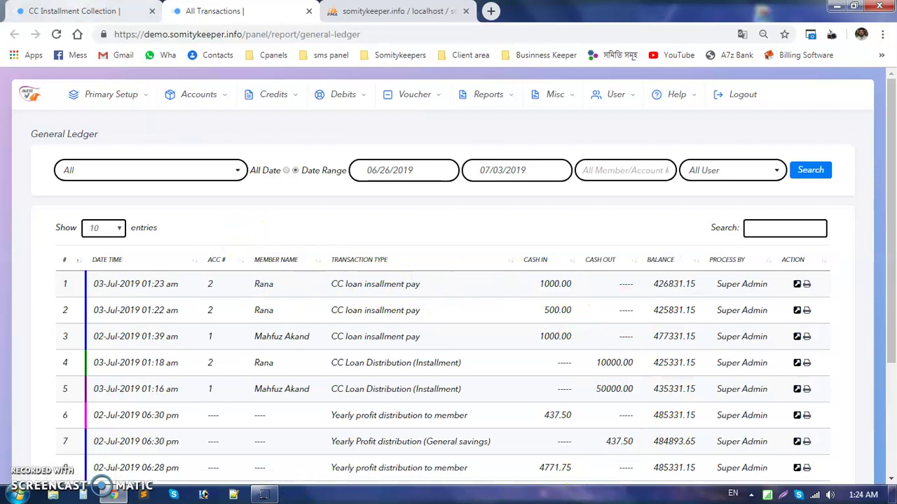
Open the CC Account List and check the member's Profit Get, Profit Paid and Receivable Profit values.
click(70, 11)
click(201, 98)
click(696, 124)
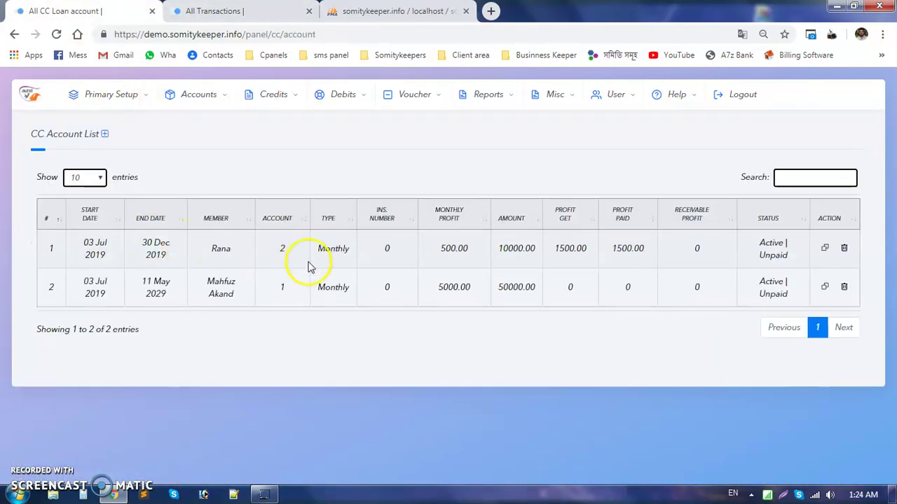
drag(207, 251, 239, 270)
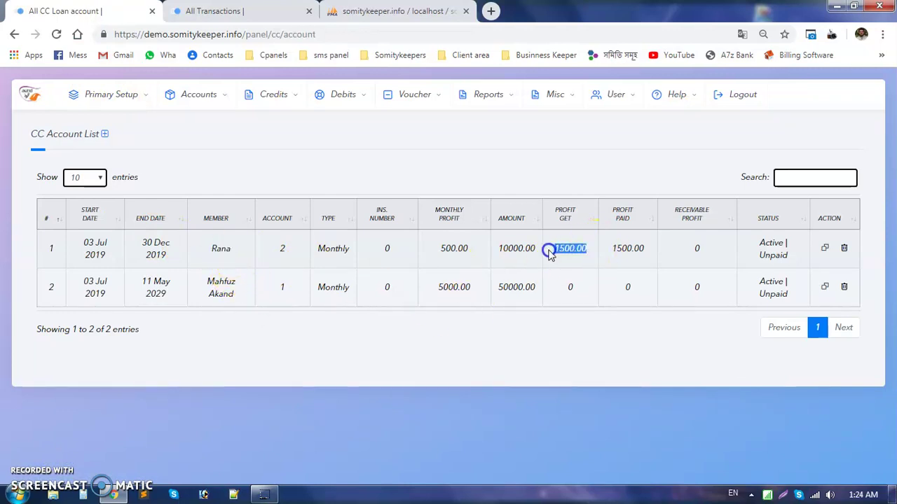
click(577, 261)
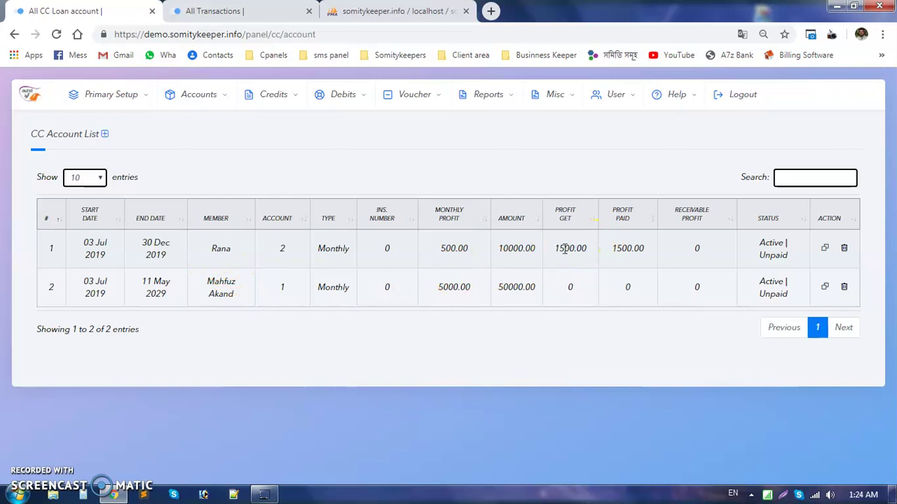
drag(645, 249, 612, 246)
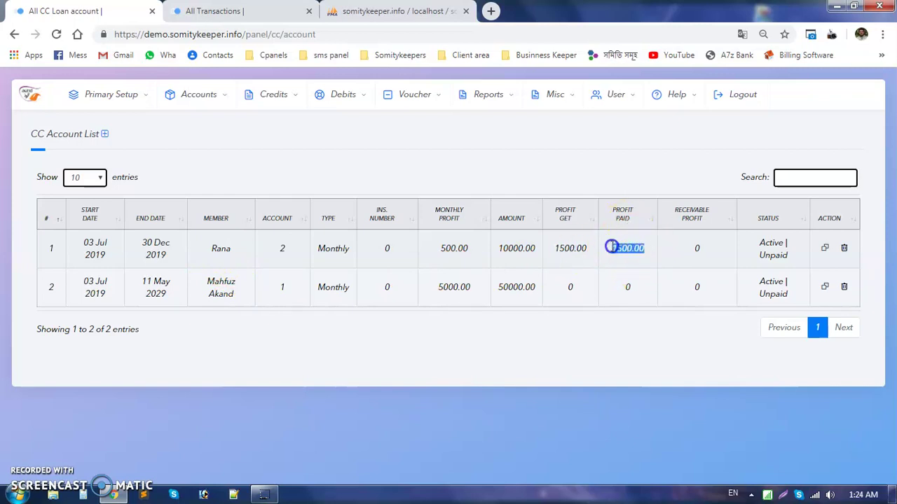
click(710, 249)
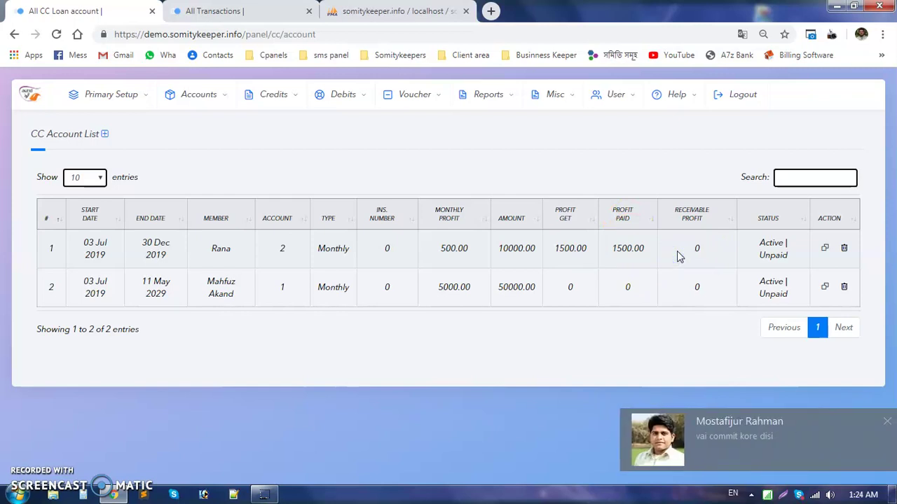
Dismiss the chat notification and review the member's loan amount and profit columns in the CC Account List.
click(887, 421)
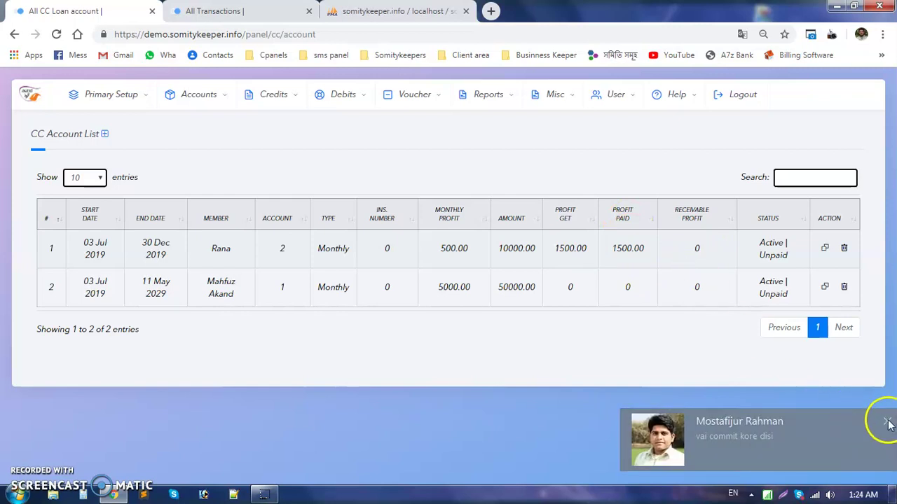
click(351, 337)
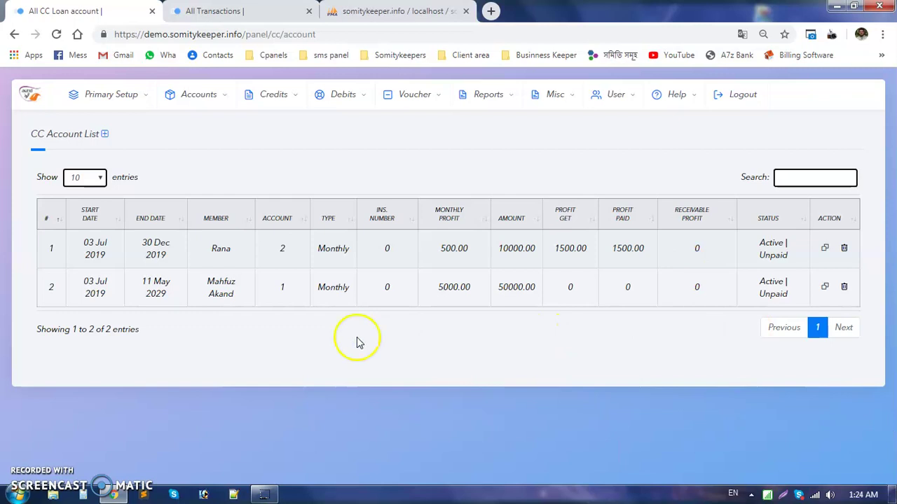
drag(600, 252, 421, 251)
click(331, 258)
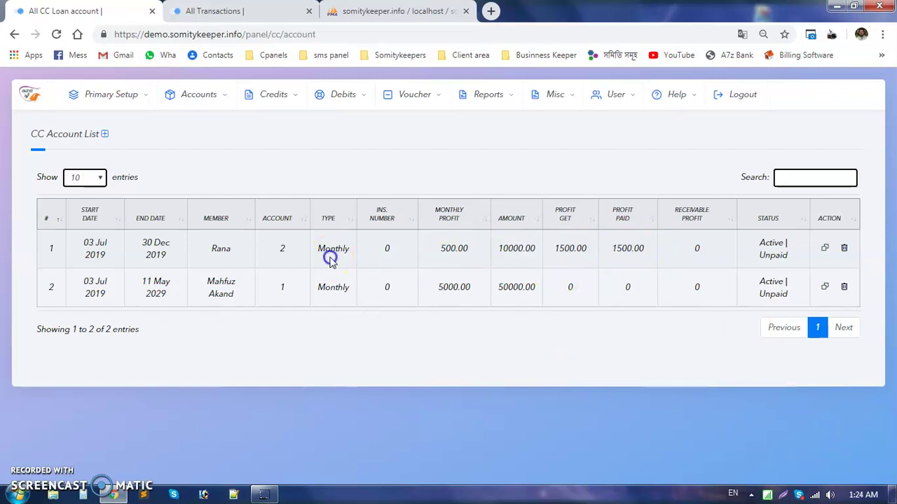
drag(664, 255, 591, 256)
double_click(516, 248)
click(310, 151)
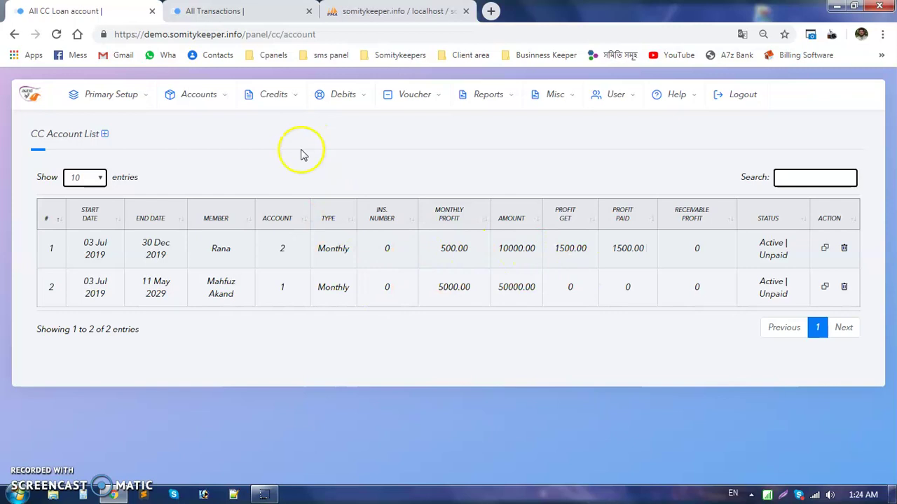
Search CC Closing by the member's account number with the loan type set to Installment.
drag(286, 249, 271, 240)
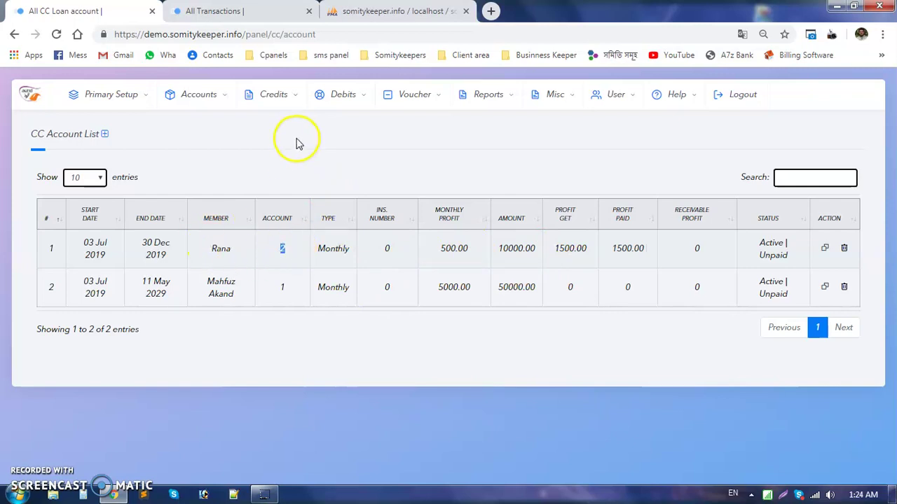
click(556, 102)
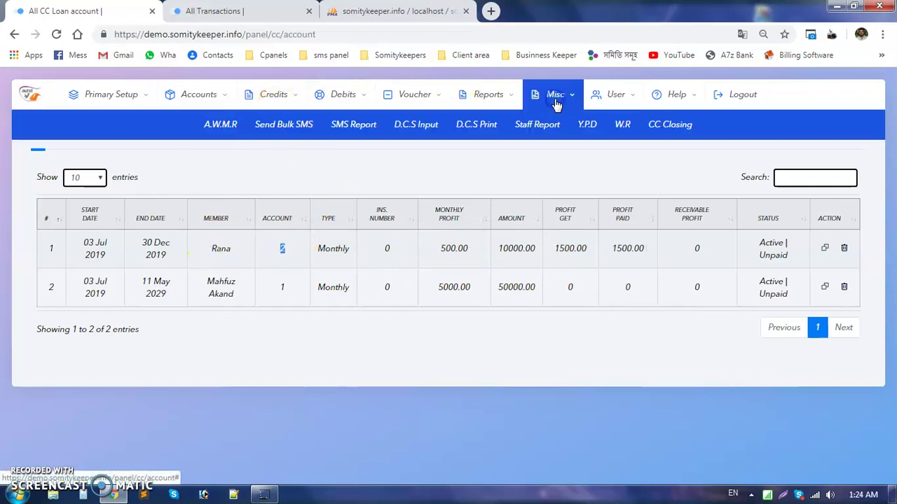
click(669, 125)
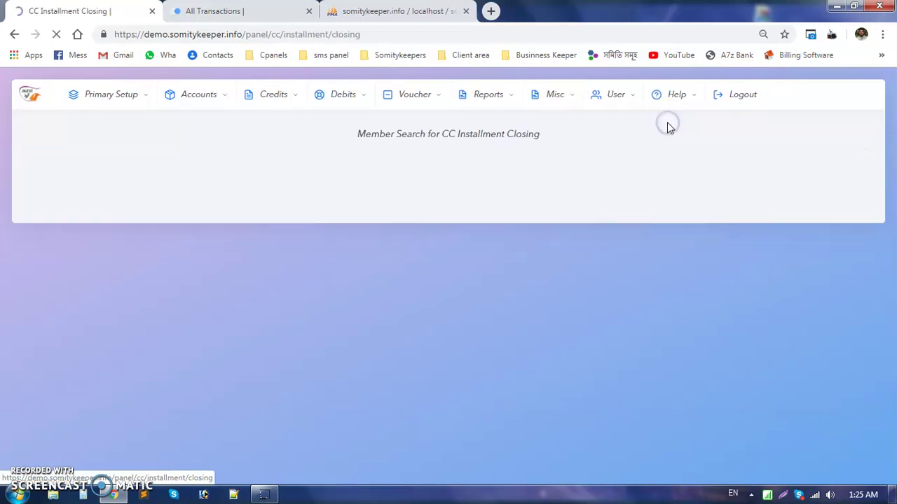
click(427, 169)
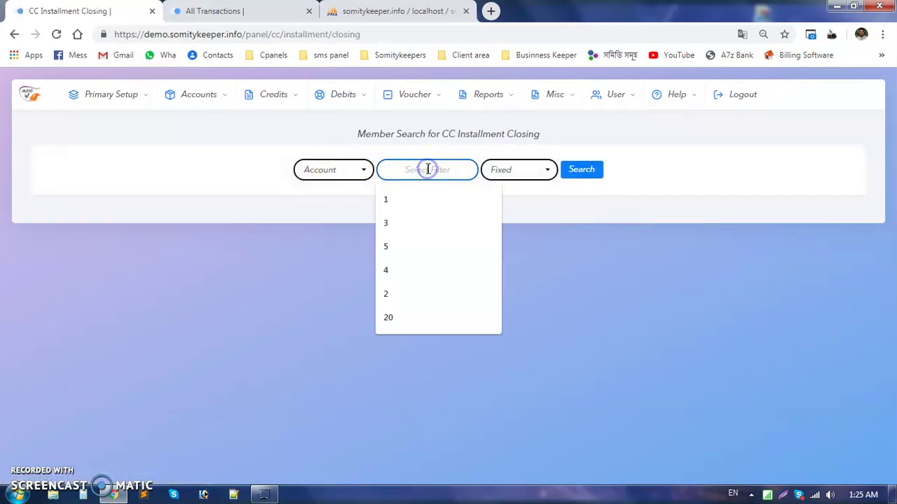
click(329, 243)
click(530, 170)
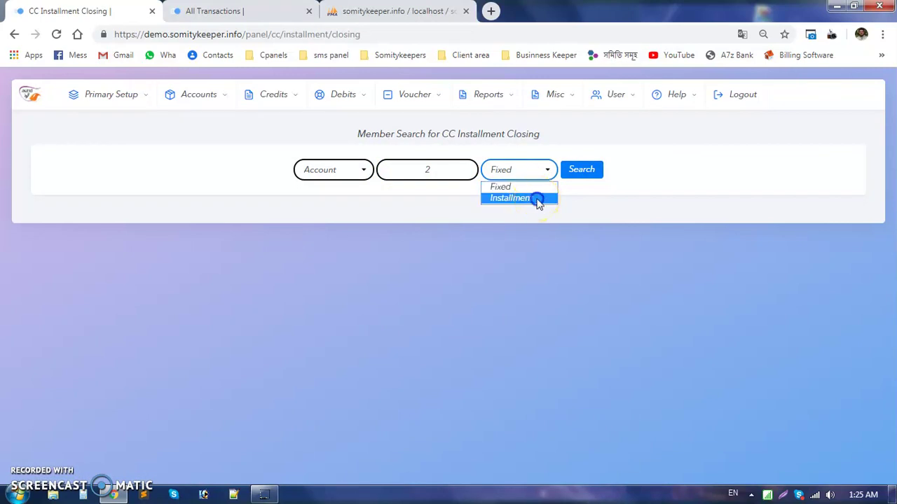
click(537, 199)
click(573, 170)
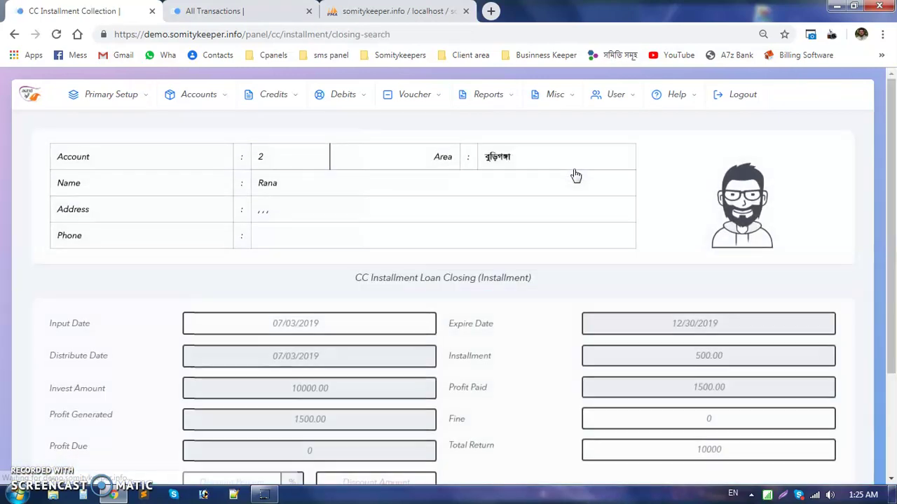
Review the dates, Installment, Profit Paid and Profit Generated on the loan closing form, dismissing the chat notification.
scroll(32, 315, down, 2)
drag(98, 178, 52, 178)
click(505, 152)
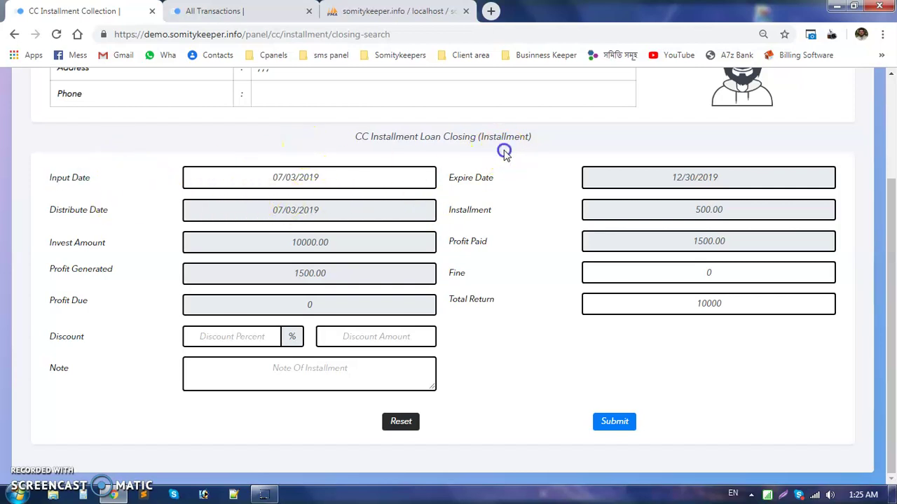
drag(82, 210, 502, 222)
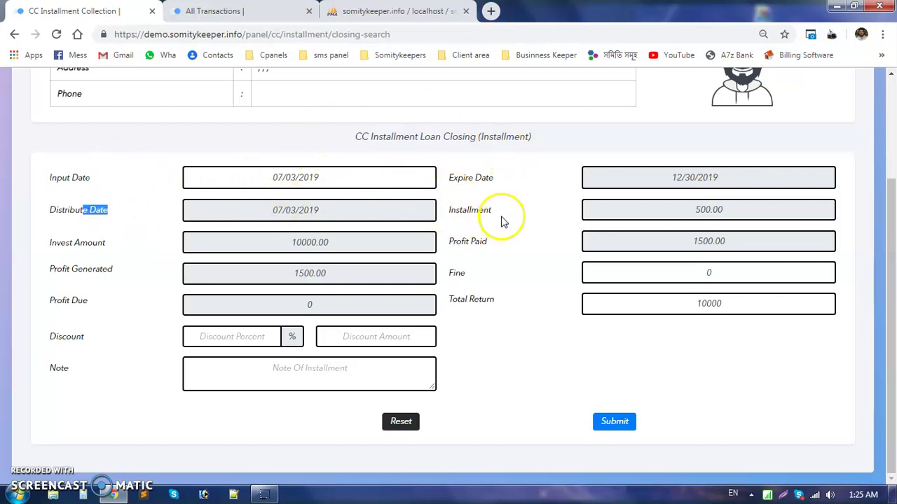
double_click(489, 211)
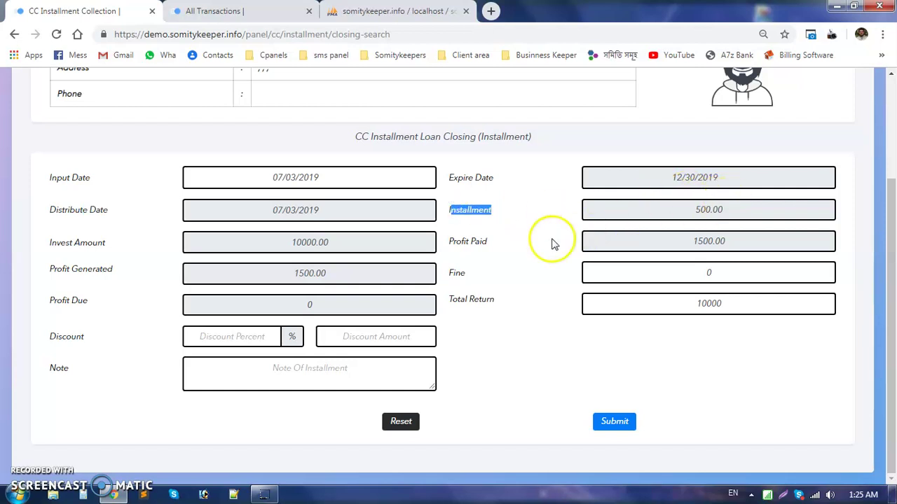
drag(747, 232, 654, 243)
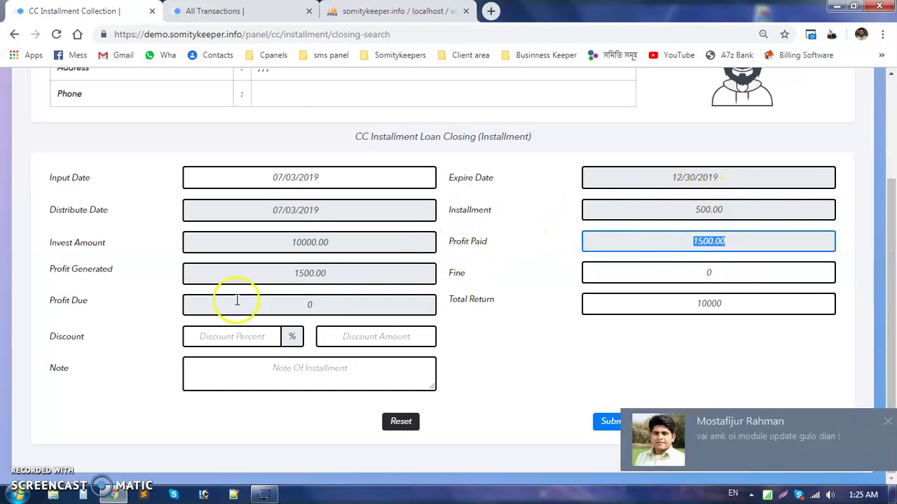
drag(377, 276, 296, 276)
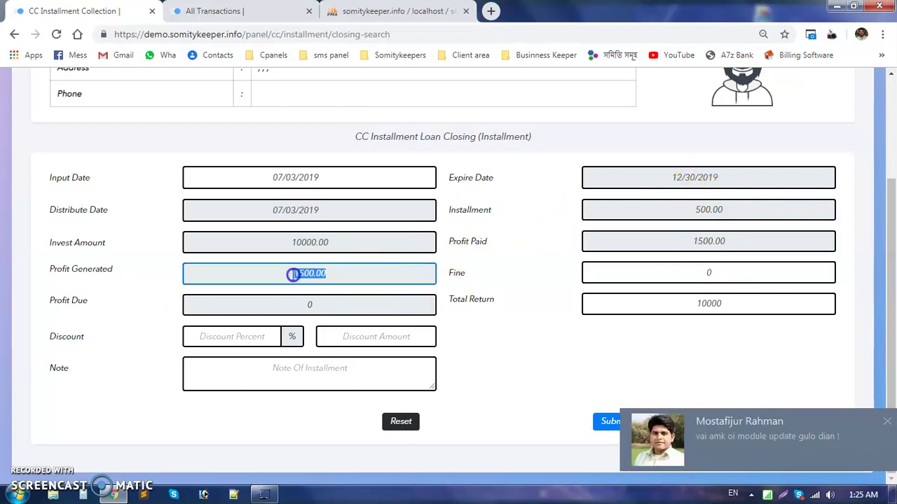
click(885, 420)
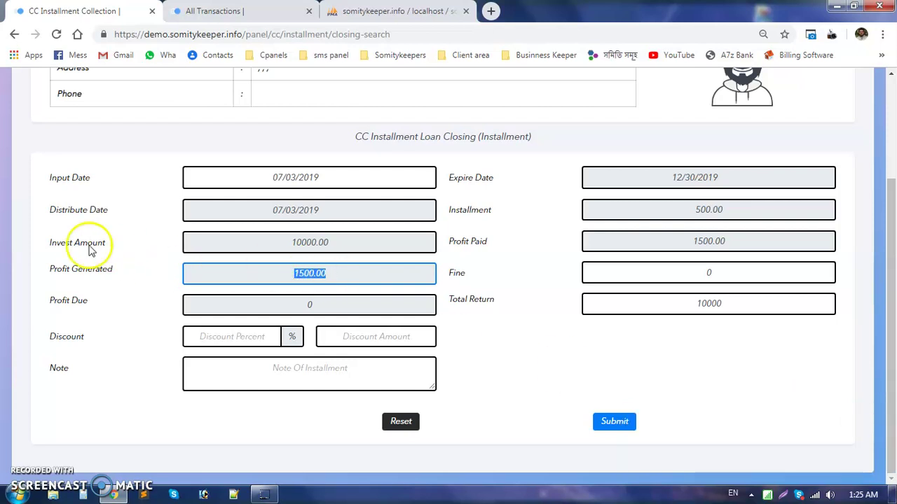
Compare the Invest Amount with the Total Return on the CC installment loan closing form.
drag(107, 243, 56, 242)
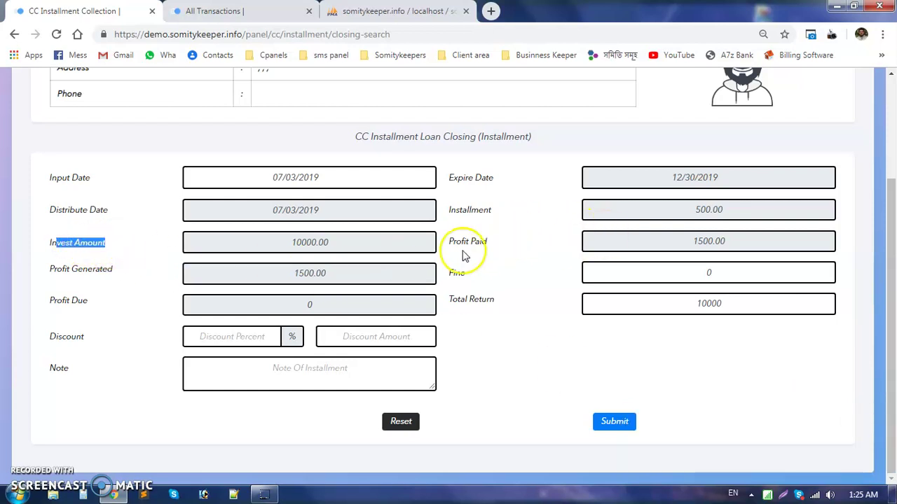
click(759, 308)
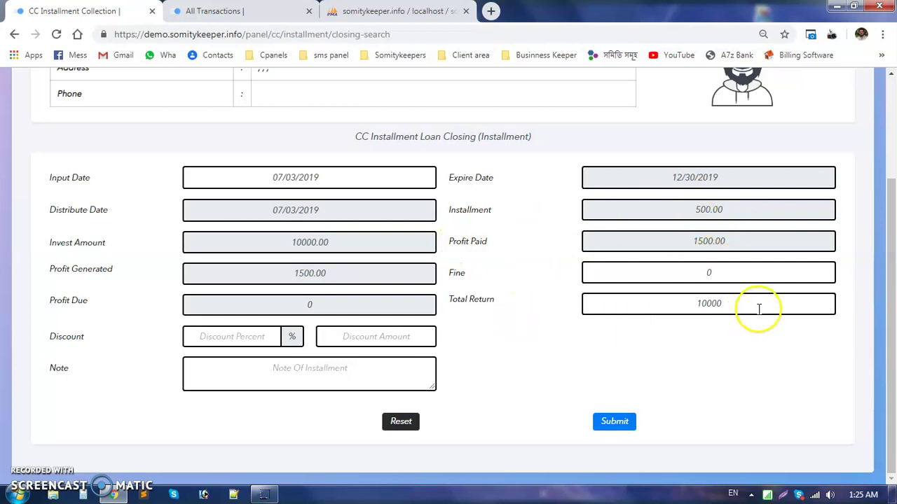
click(701, 304)
double_click(701, 304)
click(514, 301)
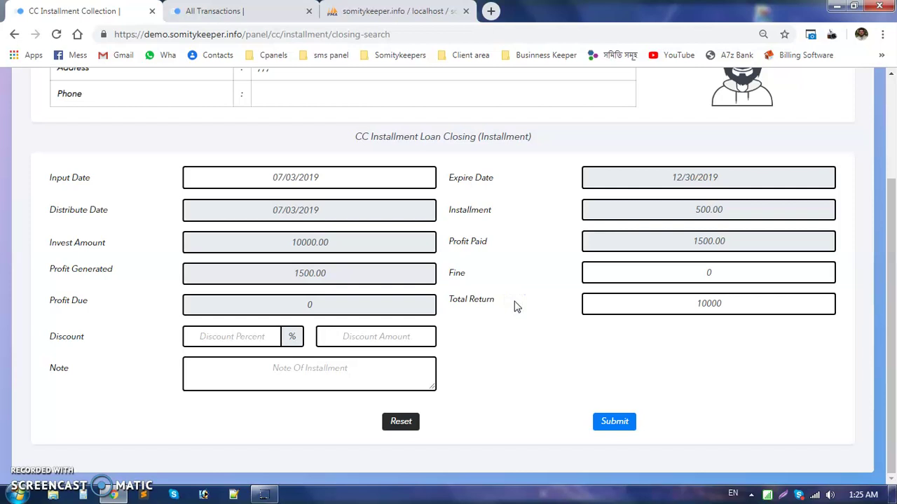
Review the Total Return, Fine and Profit Due fields on the CC installment loan closing form.
click(540, 273)
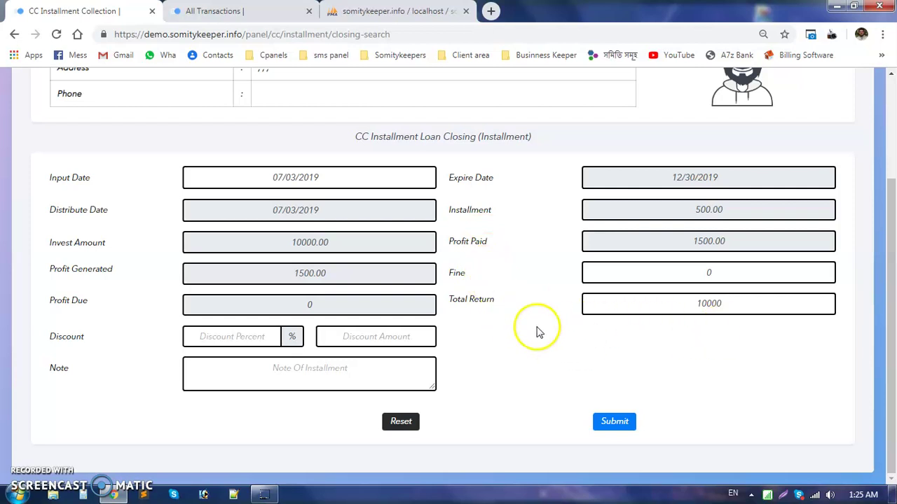
triple_click(480, 300)
click(470, 267)
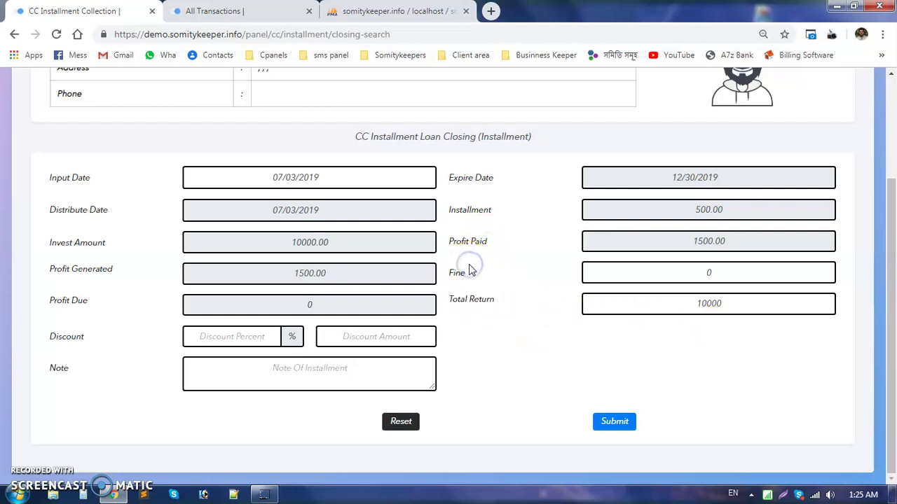
click(474, 347)
drag(187, 302, 44, 301)
click(308, 301)
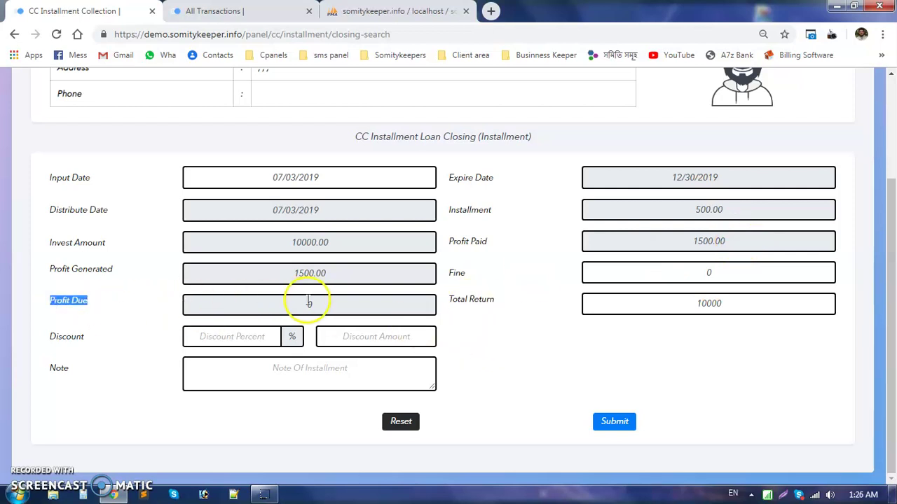
click(309, 302)
Check the Total Return against the Invest Amount and Profit Due on the loan closing form.
click(735, 308)
drag(735, 309, 681, 315)
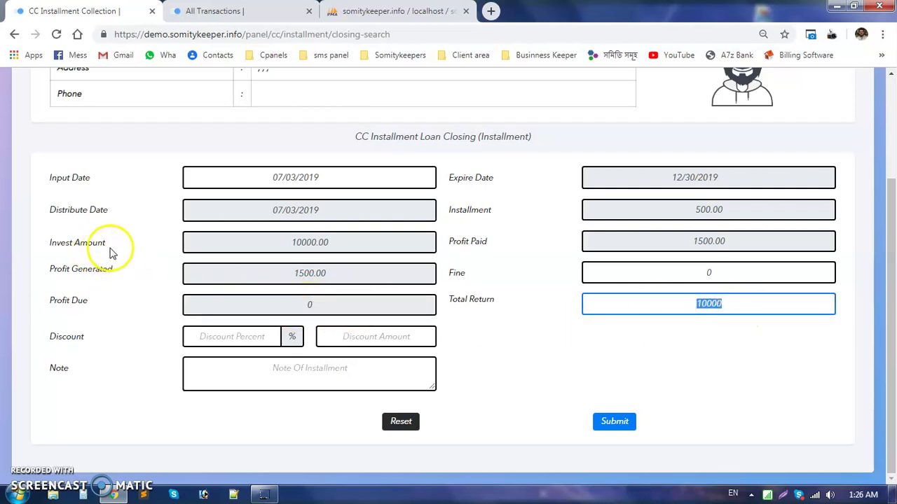
drag(356, 244, 294, 242)
drag(334, 303, 297, 298)
click(550, 292)
click(506, 314)
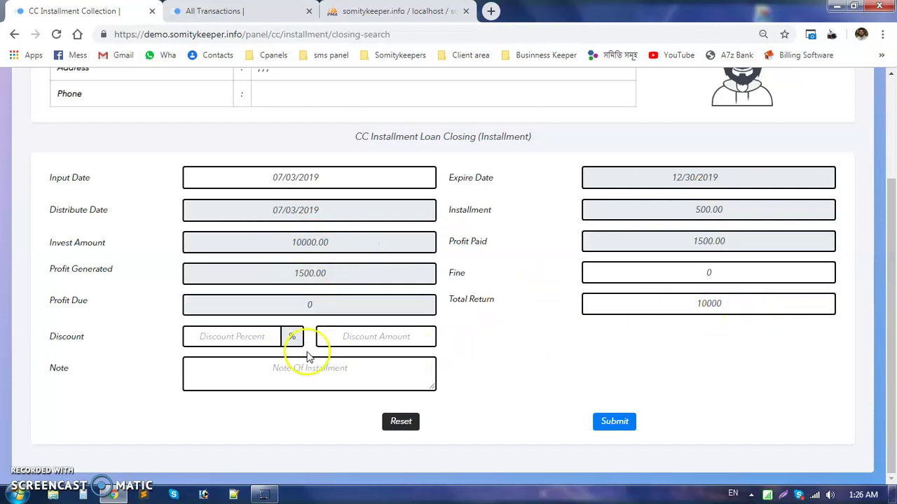
Try a 10 percent discount on the loan closing form to test its effect on the Total Return.
click(221, 338)
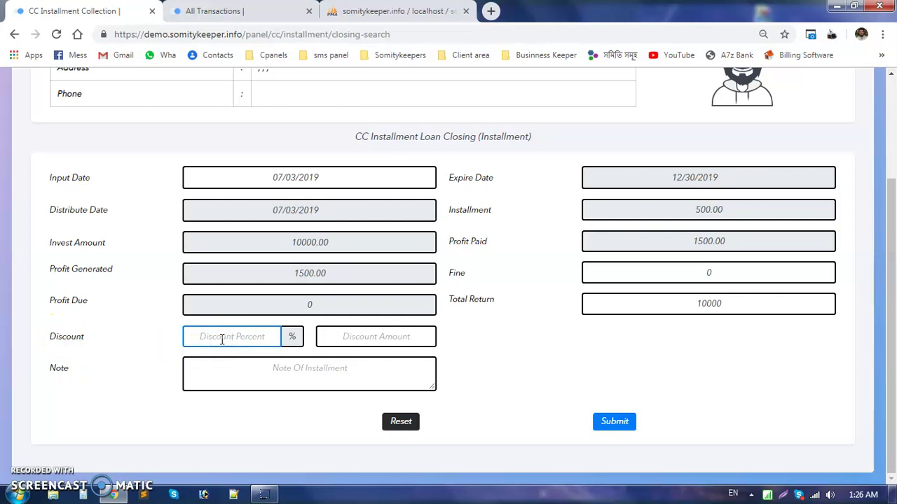
drag(526, 297, 444, 301)
click(222, 346)
text(1)
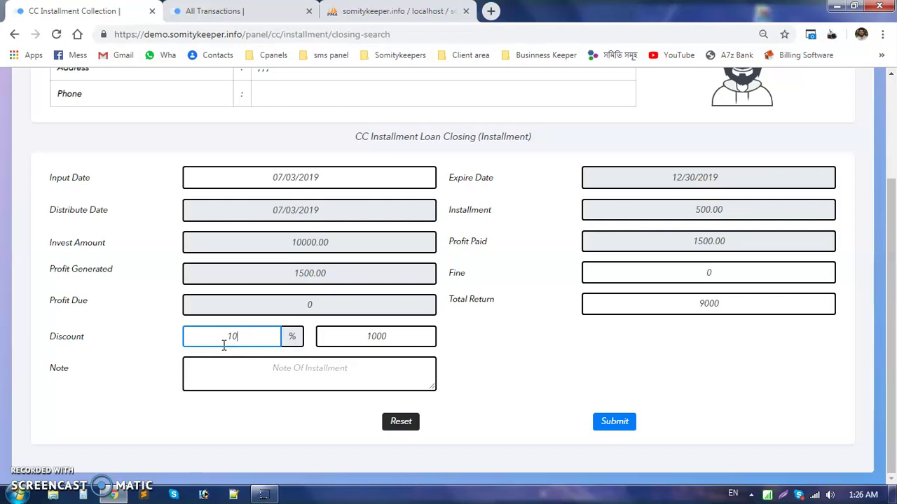
Set the discount to 0 percent, check the Total Return, and submit the CC loan closing with confirmation.
key(BackSpace)
text(0)
click(529, 382)
double_click(673, 300)
click(507, 315)
click(633, 429)
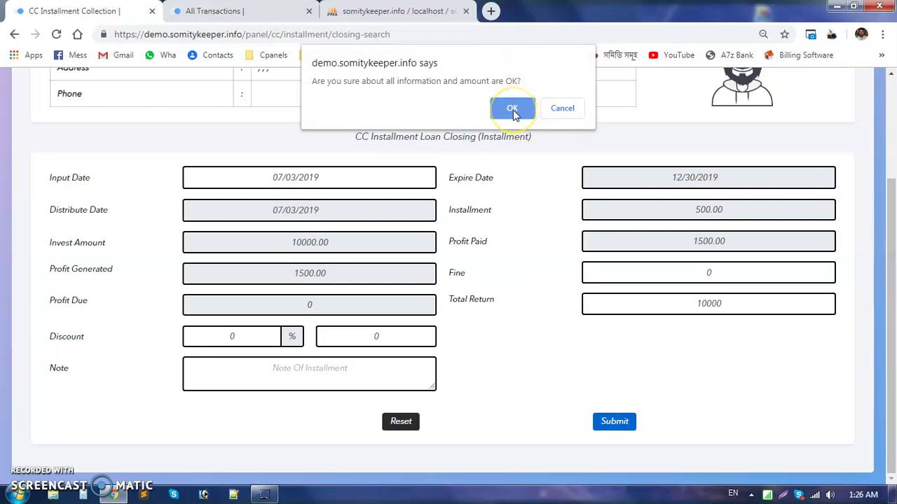
click(512, 111)
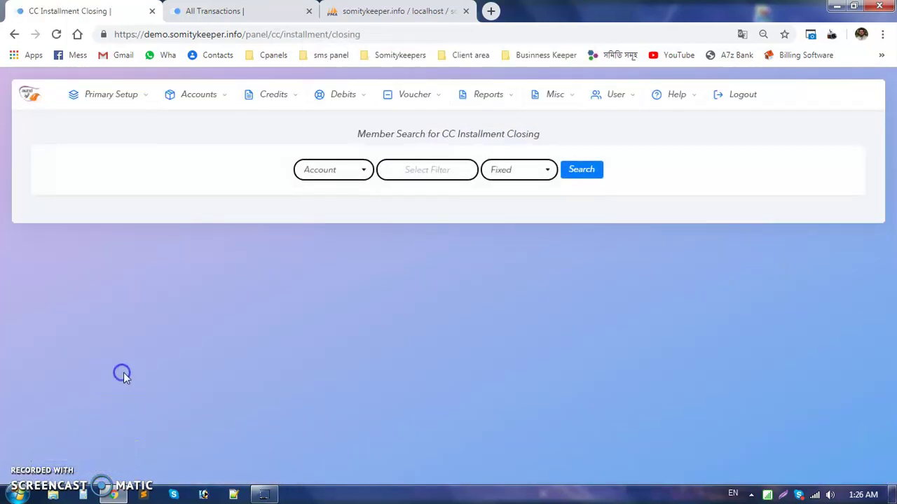
Reload the General Ledger and check the transaction type and member of the newest CC loan closing entry.
click(234, 11)
click(56, 34)
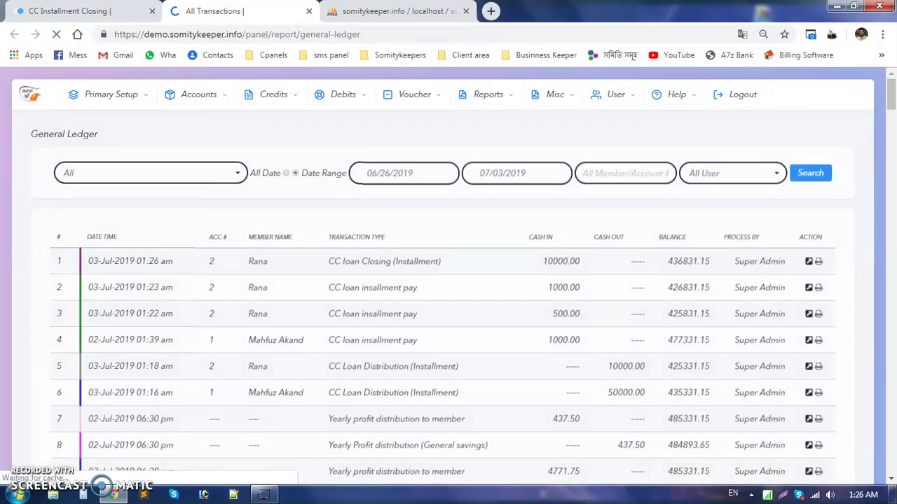
drag(463, 289, 329, 286)
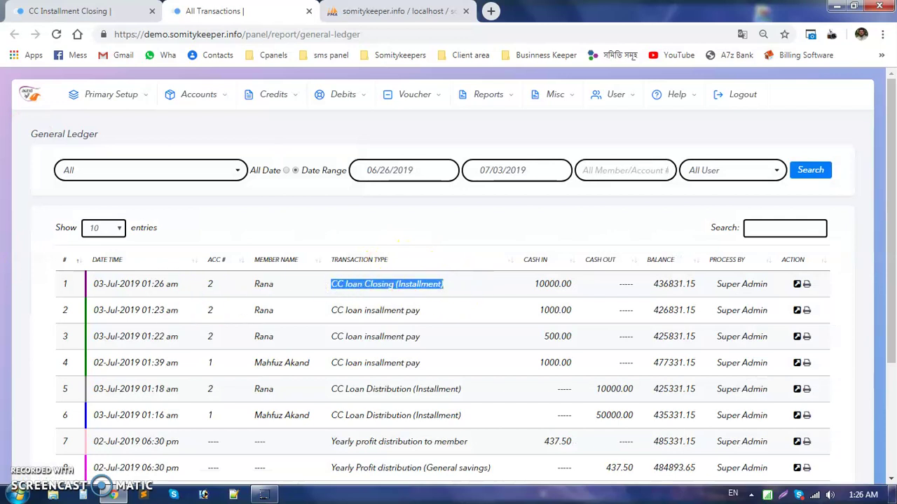
drag(283, 288, 248, 292)
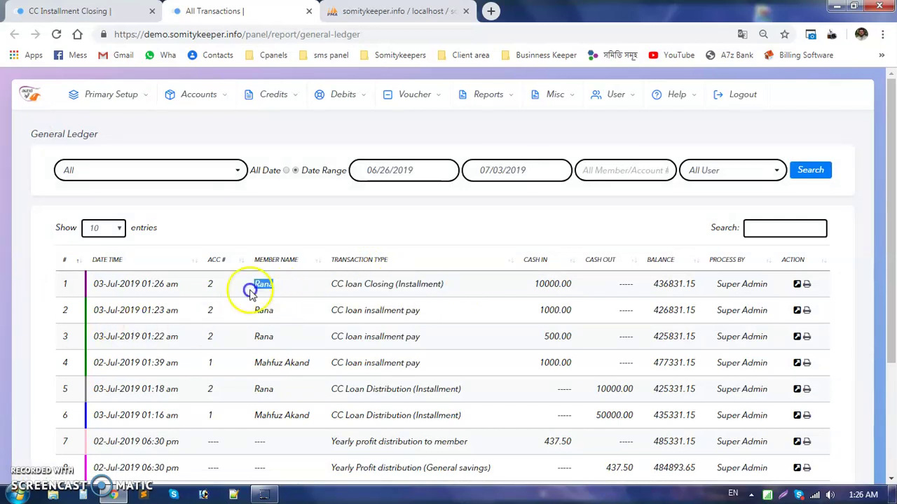
click(35, 268)
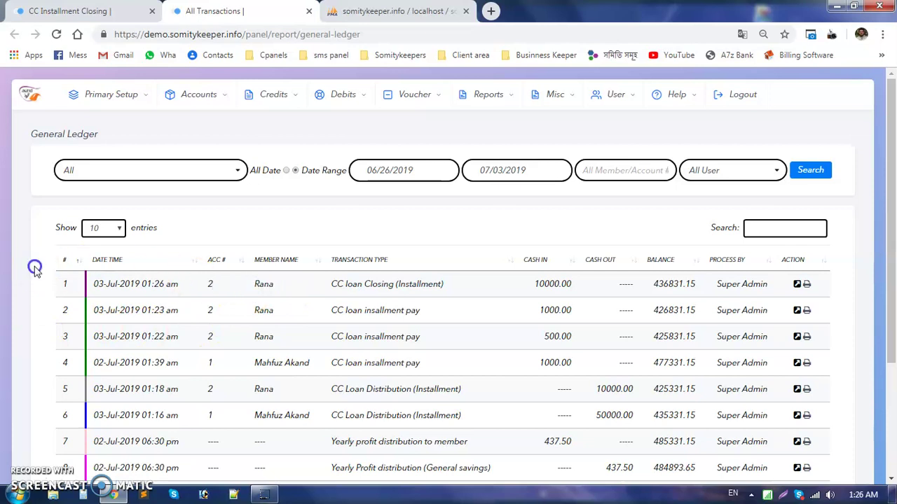
Open the CC Account List to check the status of the member's closed loan.
click(188, 98)
click(634, 124)
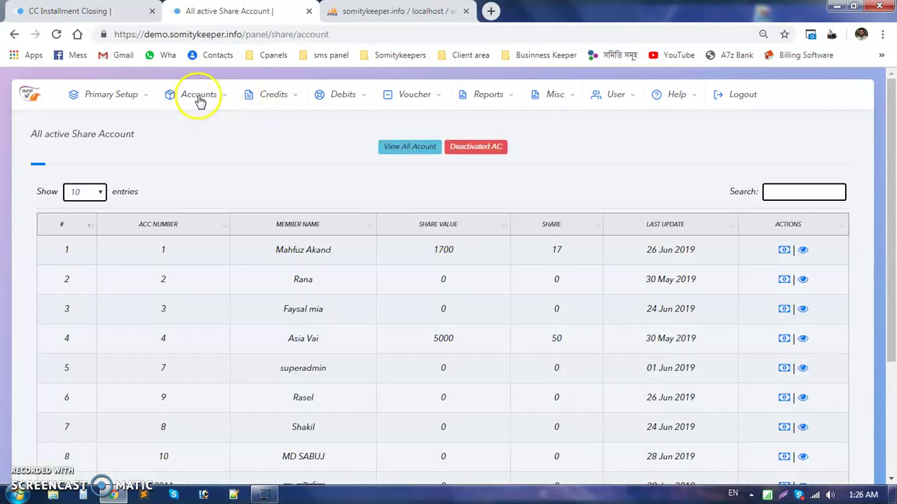
click(199, 98)
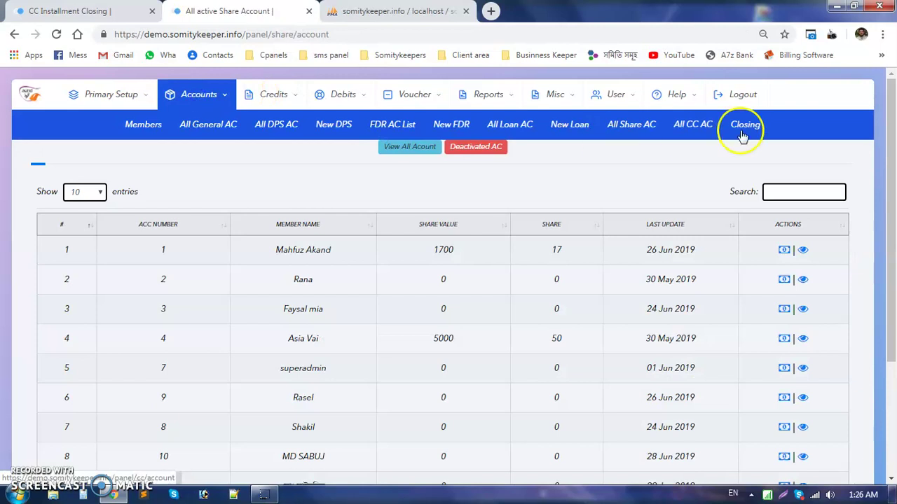
click(690, 124)
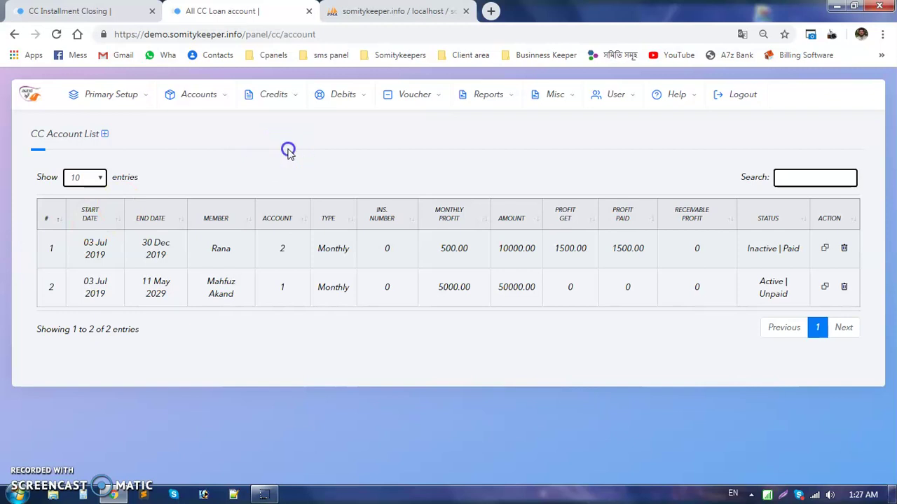
Return to the dashboard and view the available help options.
click(28, 97)
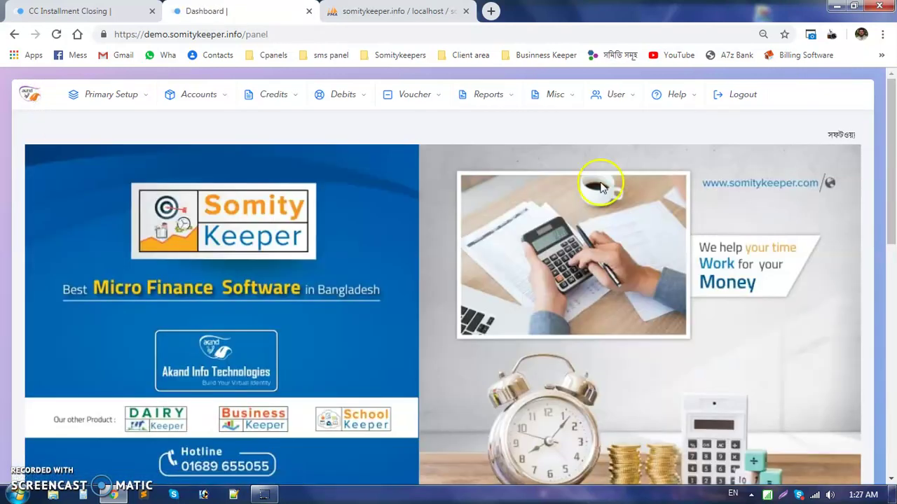
click(675, 96)
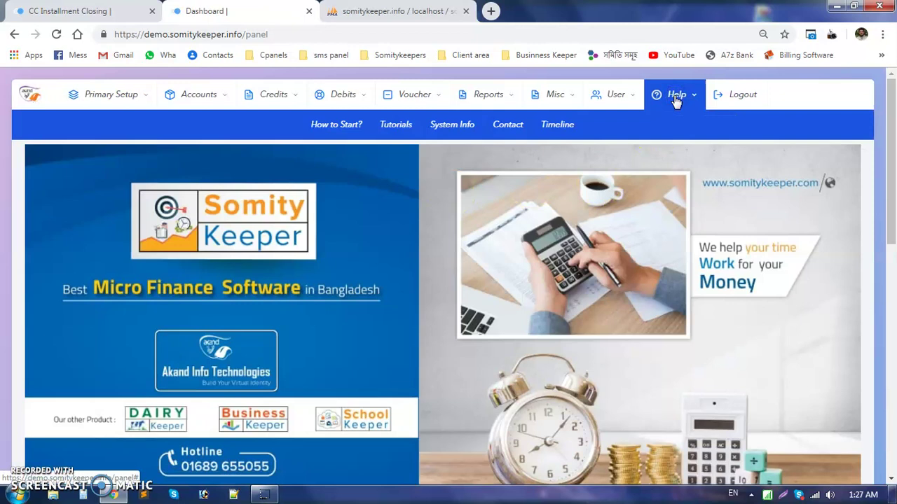
click(673, 97)
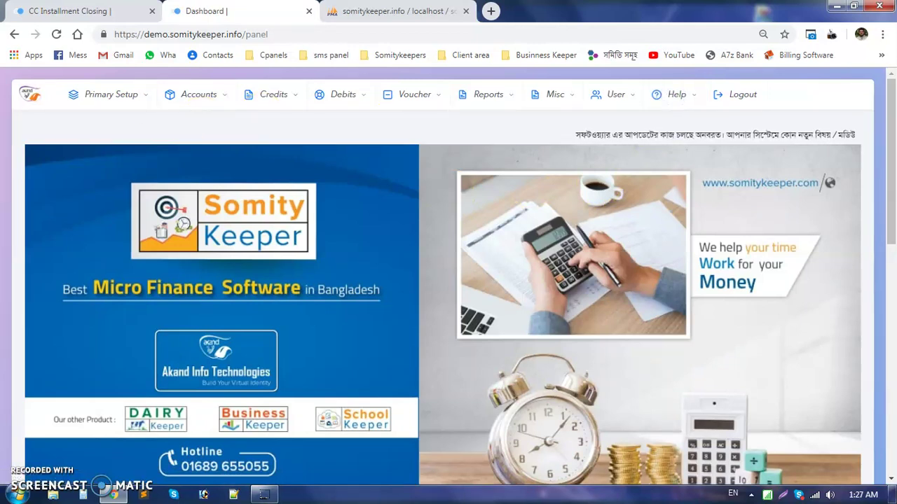